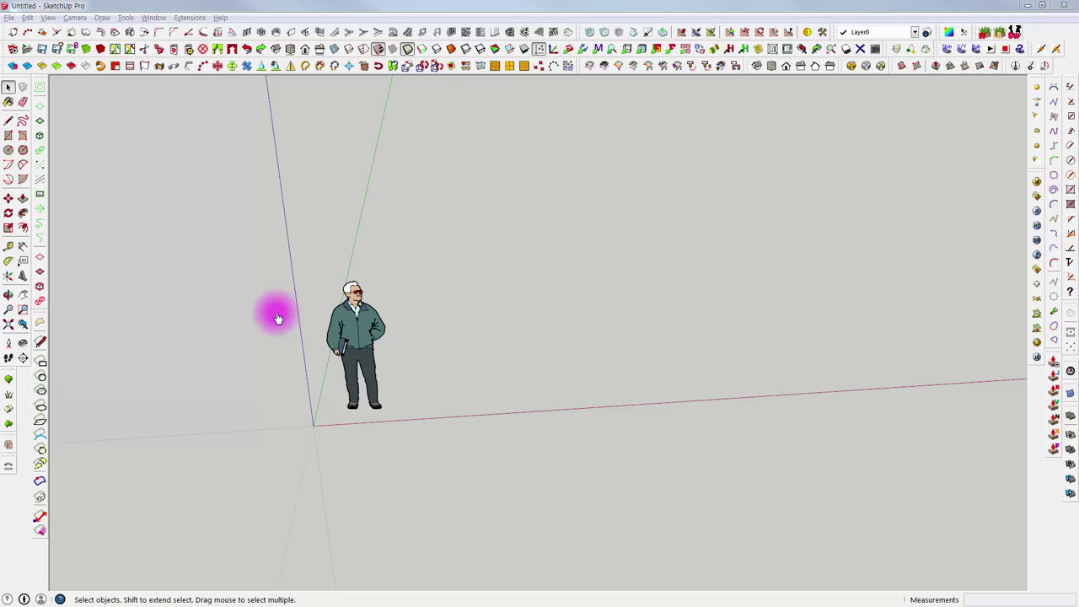
Draw a rectangle on the ground beside the scale figure
mouse_move(539, 219)
middle_down()
mouse_move(505, 306)
mouse_move(482, 188)
mouse_move(548, 296)
mouse_move(577, 268)
mouse_move(531, 265)
middle_up()
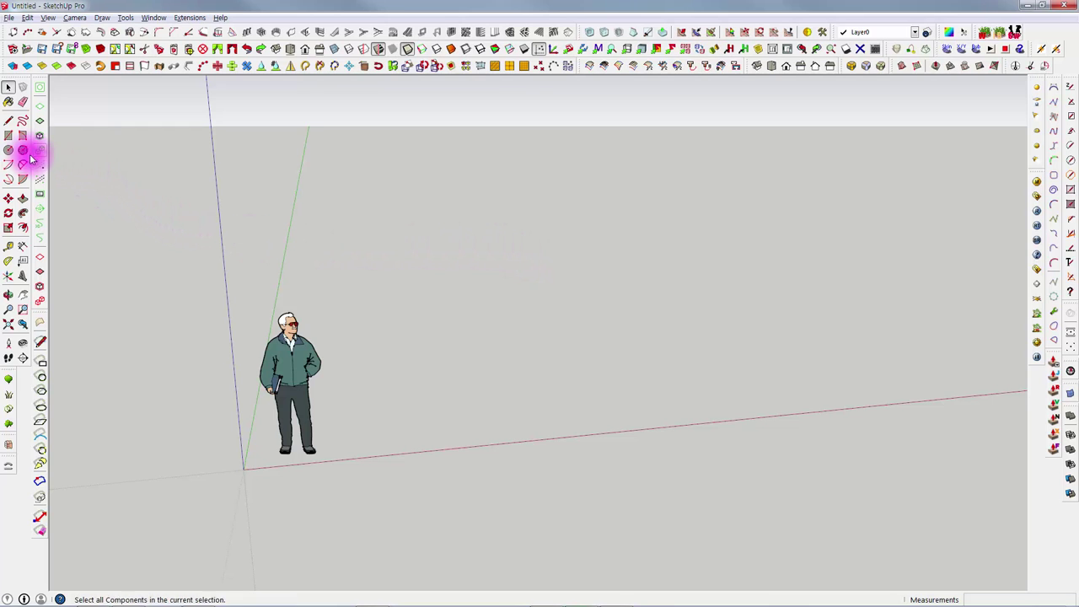
click(8, 135)
mouse_move(325, 268)
middle_down()
mouse_move(488, 385)
mouse_move(380, 369)
mouse_move(418, 322)
middle_up()
click(408, 294)
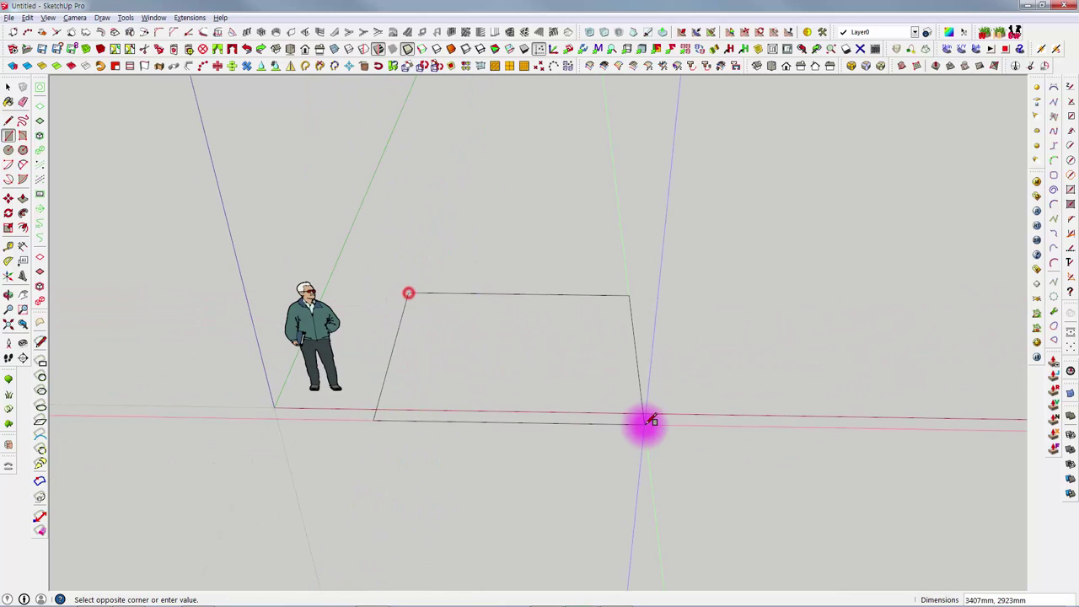
click(584, 391)
Push/Pull the rectangle up into a box and select the whole box
mouse_move(482, 344)
middle_down()
mouse_move(561, 371)
mouse_move(541, 409)
mouse_move(474, 410)
middle_up()
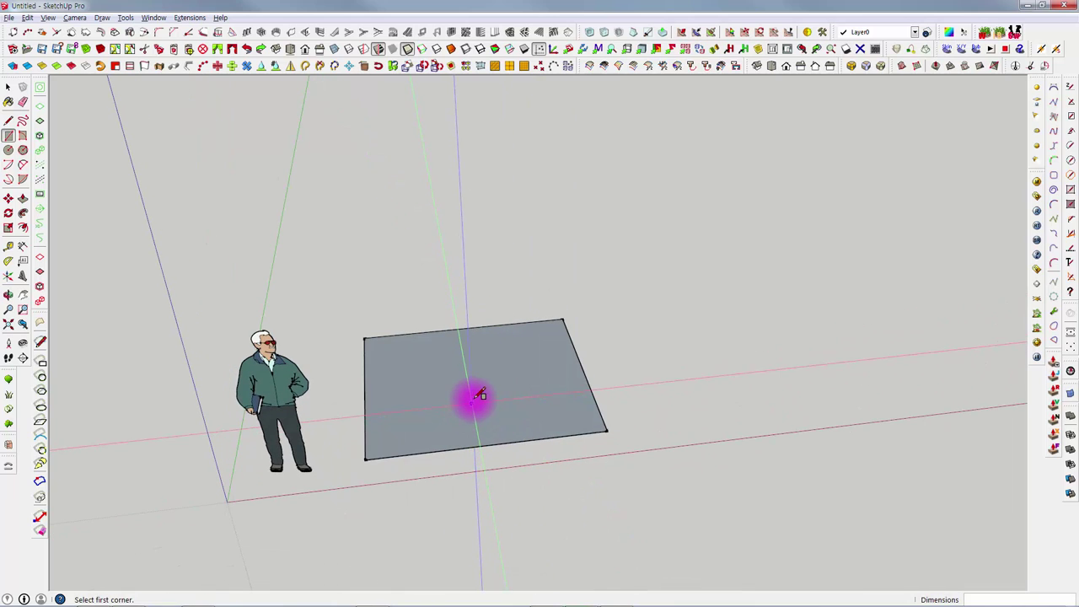
key(p)
click(469, 399)
click(427, 228)
middle_drag(416, 298, 419, 216)
key(space)
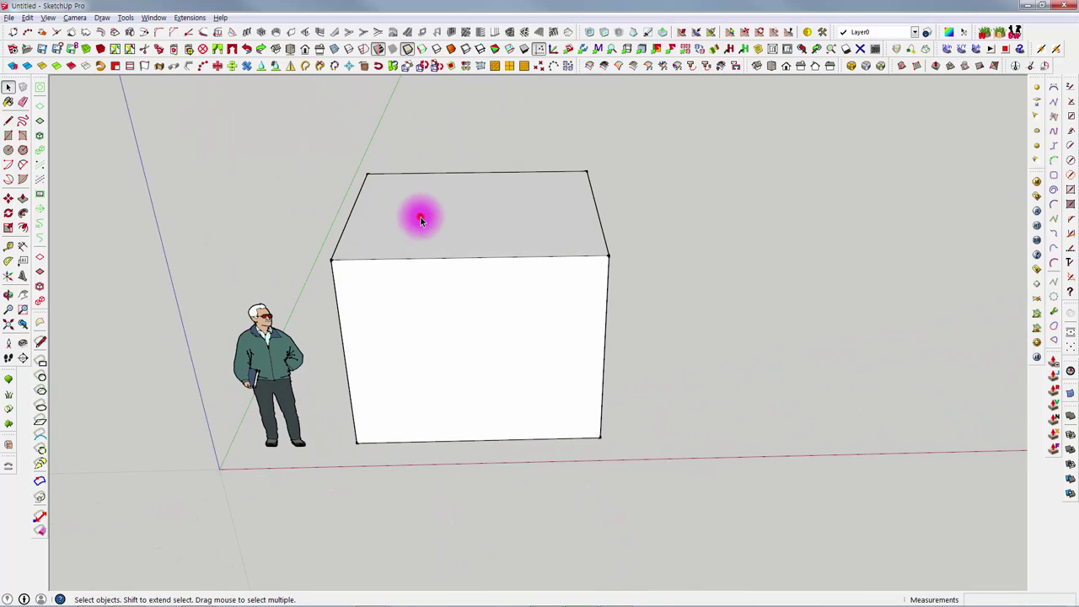
triple_click(421, 219)
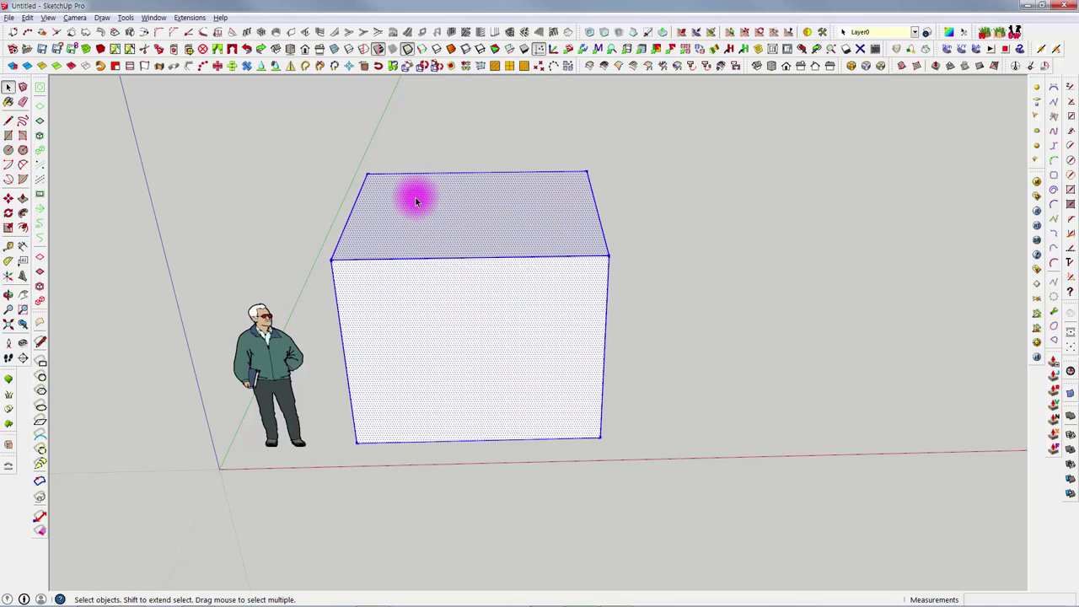
Apply Make Group to the selected box's faces and edges
right_click(415, 201)
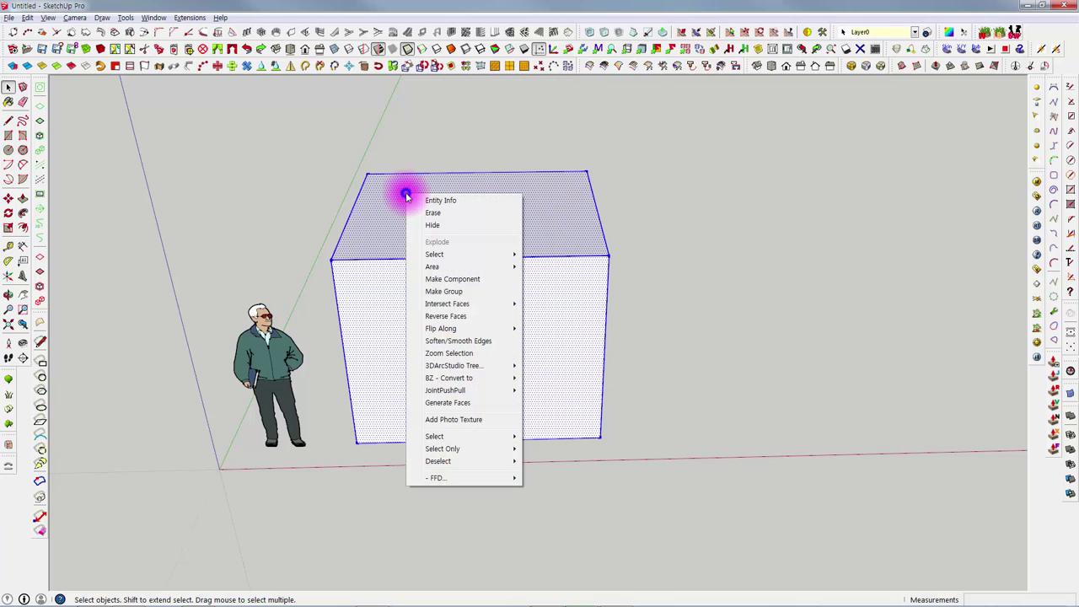
click(441, 292)
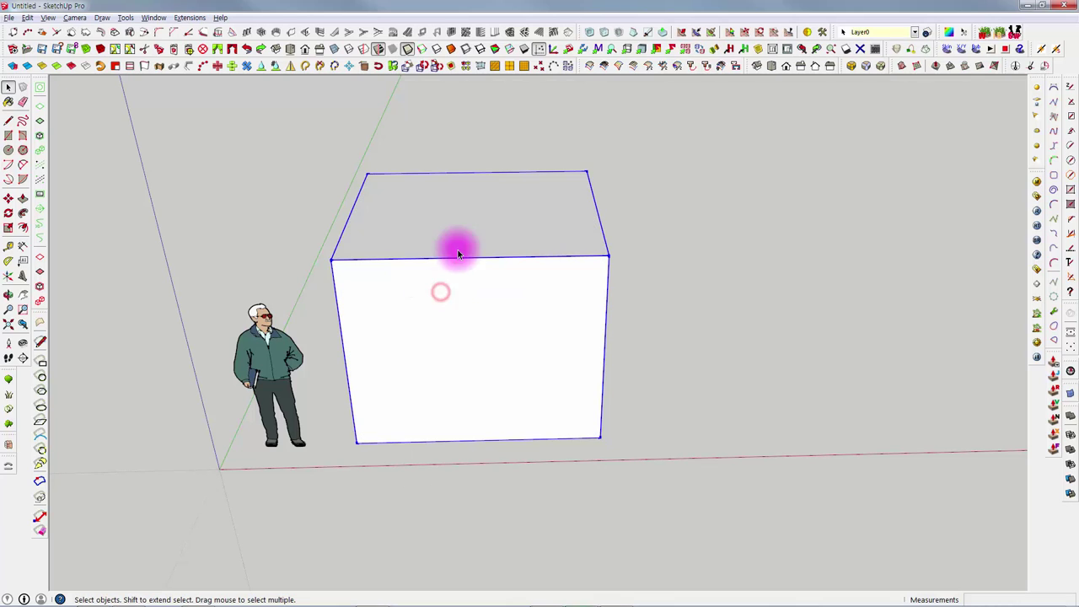
middle_drag(458, 245, 429, 253)
mouse_move(568, 243)
middle_down()
mouse_move(426, 236)
mouse_move(385, 168)
mouse_move(414, 248)
mouse_move(389, 226)
middle_up()
scroll(389, 226, down, 1)
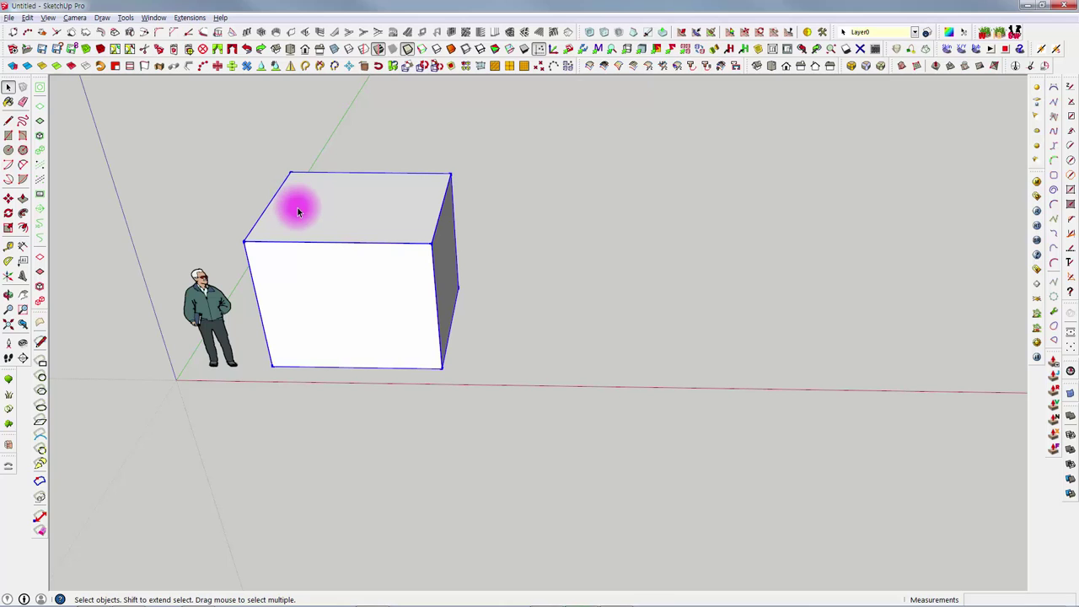
Explode the box group into loose faces and edges
right_click(296, 179)
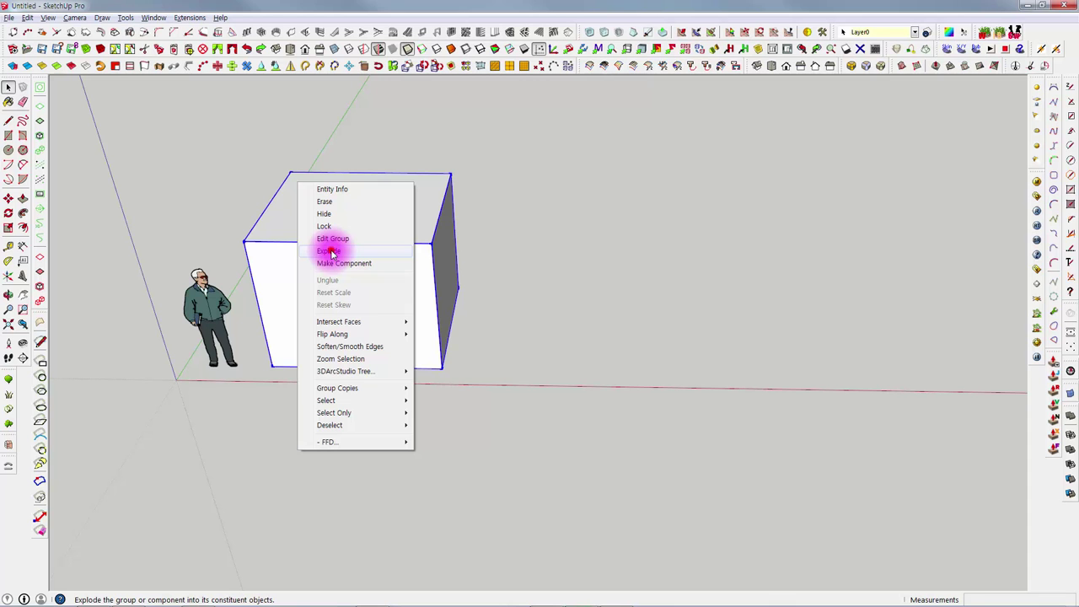
click(329, 252)
mouse_move(328, 234)
middle_down()
mouse_move(578, 121)
mouse_move(528, 284)
mouse_move(333, 244)
mouse_move(481, 248)
mouse_move(440, 233)
middle_up()
Select the box's top face and apply Reverse Faces to it
click(442, 235)
right_click(478, 218)
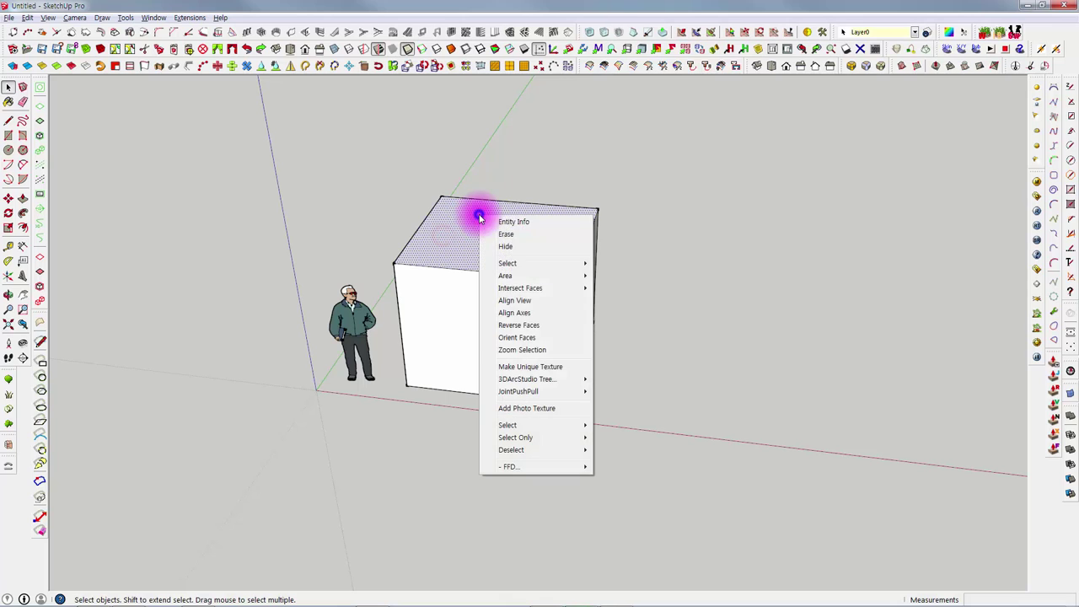
click(508, 326)
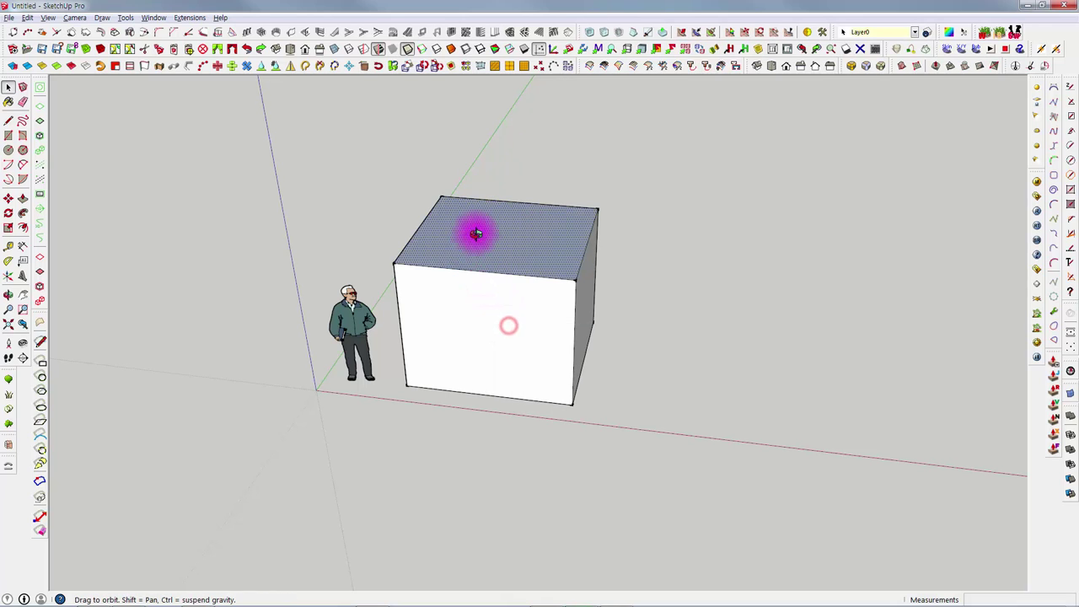
mouse_move(476, 235)
middle_down()
mouse_move(691, 150)
mouse_move(542, 272)
middle_up()
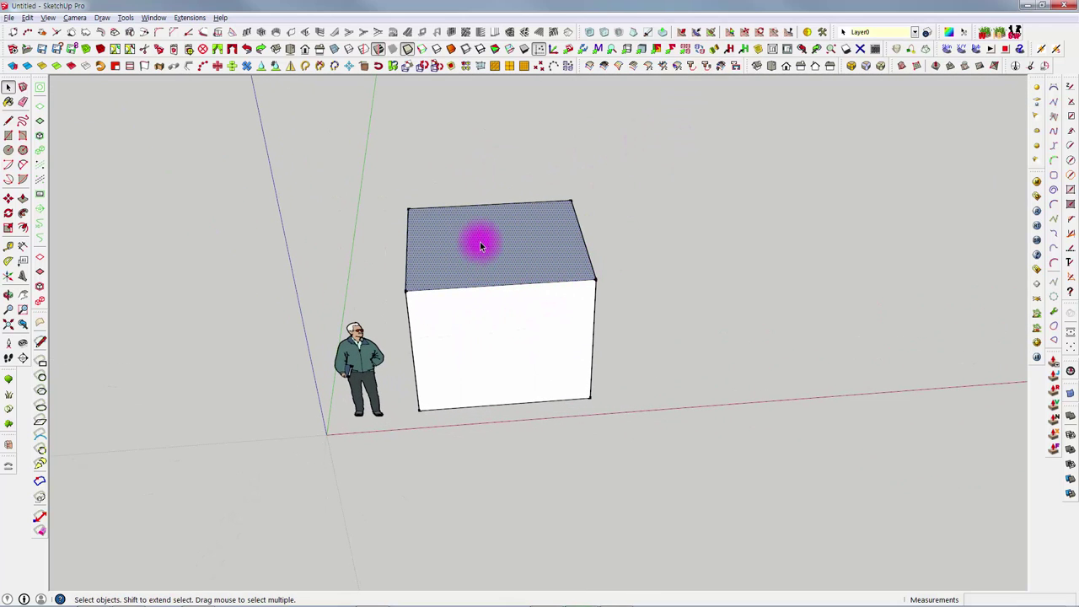
mouse_move(485, 238)
middle_down()
mouse_move(498, 224)
mouse_move(508, 233)
mouse_move(506, 257)
mouse_move(451, 243)
mouse_move(455, 258)
mouse_move(500, 227)
mouse_move(512, 230)
mouse_move(418, 286)
mouse_move(590, 192)
mouse_move(348, 309)
mouse_move(413, 244)
mouse_move(488, 236)
mouse_move(427, 274)
middle_up()
scroll(467, 246, up, 2)
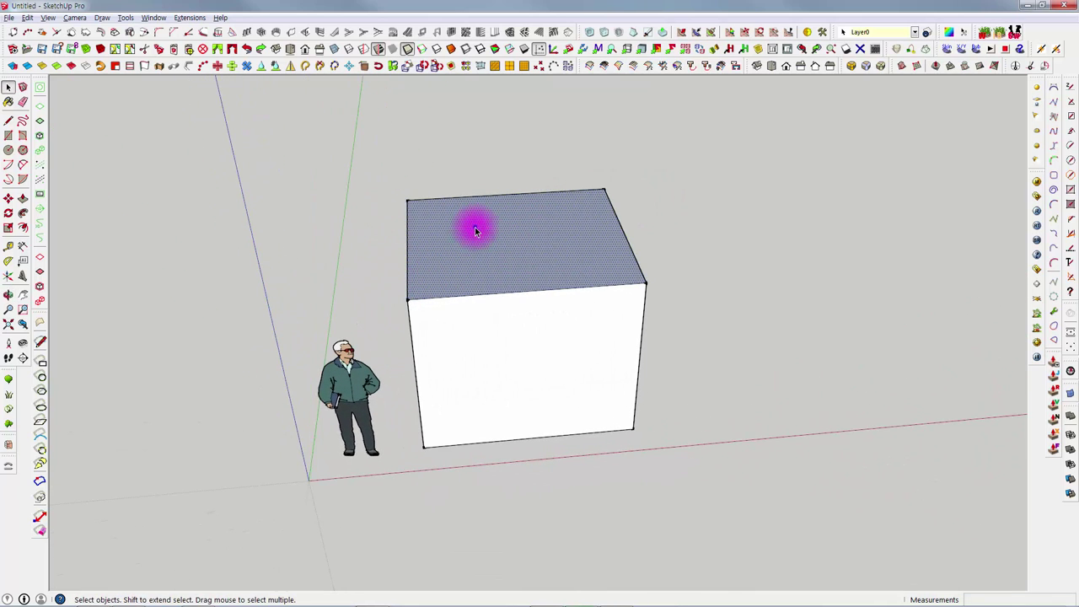
Reverse the top face back to its original orientation and deselect it
right_click(474, 227)
click(505, 337)
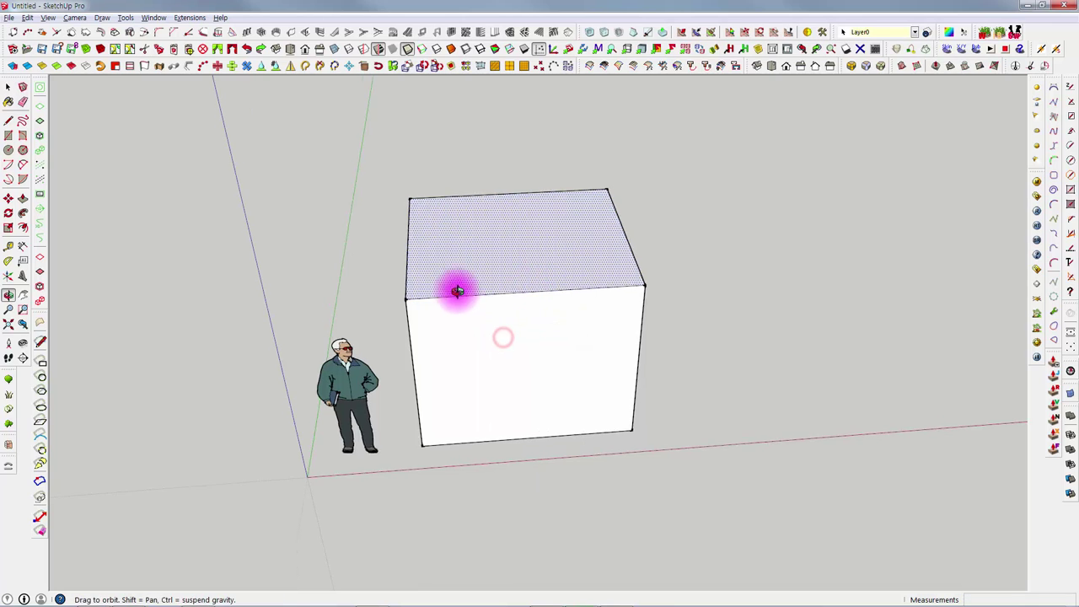
middle_drag(458, 289, 620, 228)
click(713, 214)
middle_drag(713, 214, 488, 253)
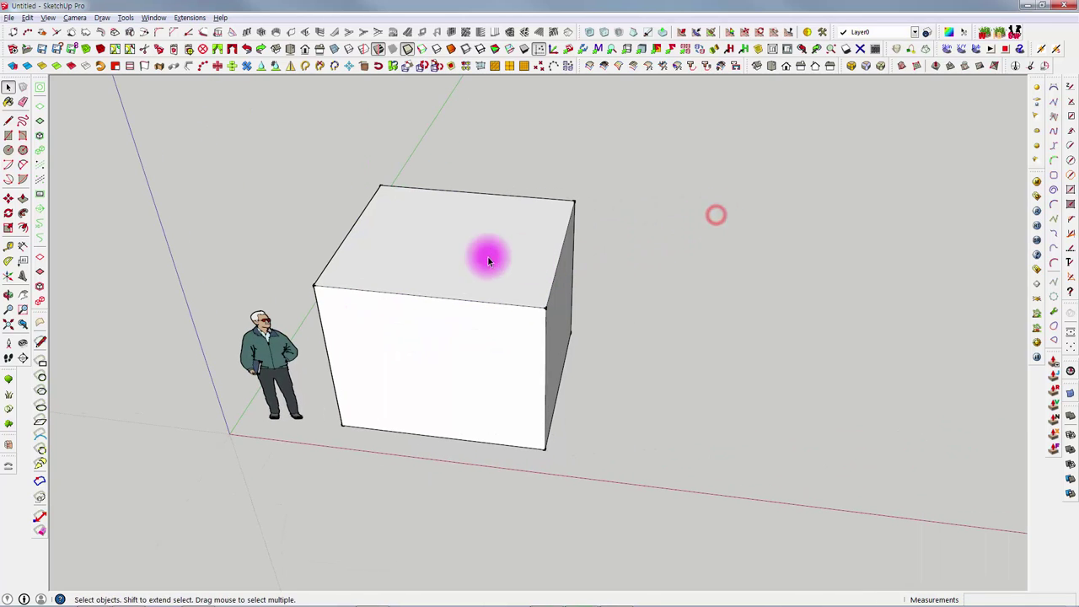
View the Model Info dialog from the Window menu, close it, and reopen the Window menu
click(154, 18)
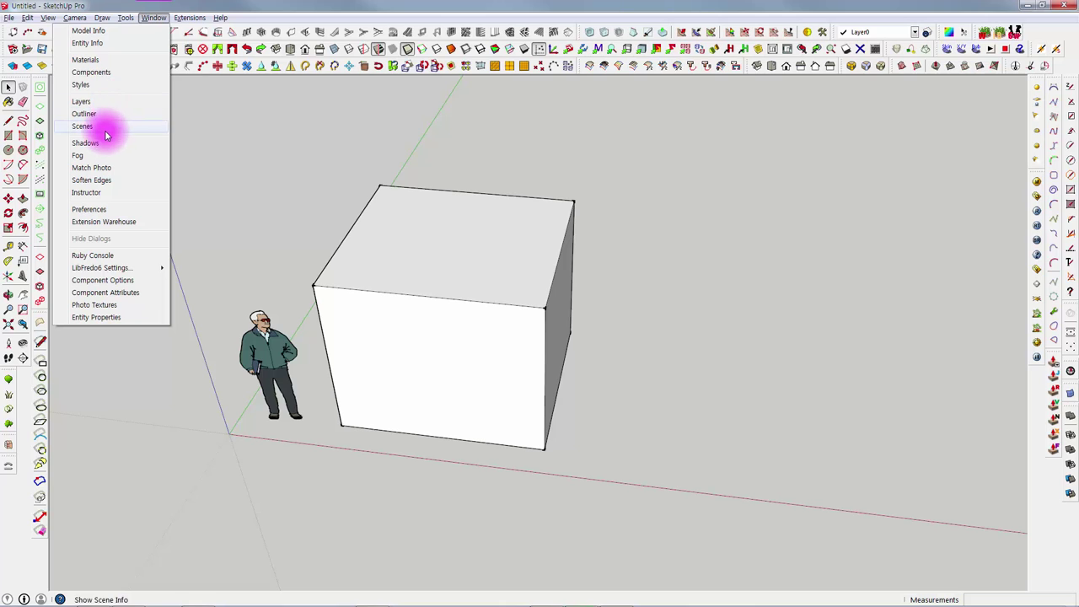
click(84, 31)
mouse_move(283, 127)
mouse_down()
mouse_move(667, 96)
mouse_move(651, 102)
mouse_up()
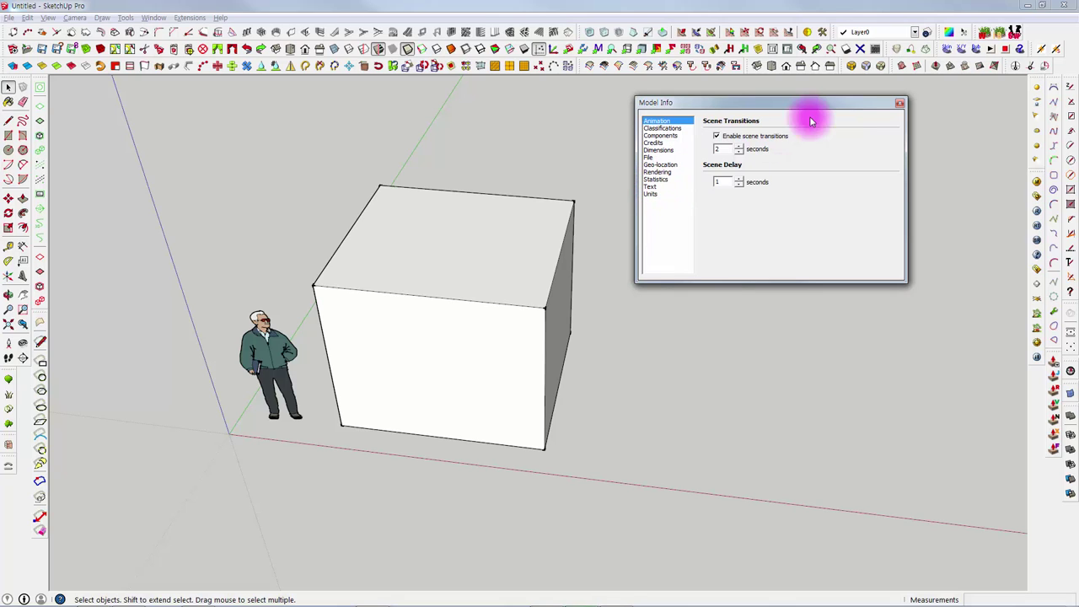
click(901, 105)
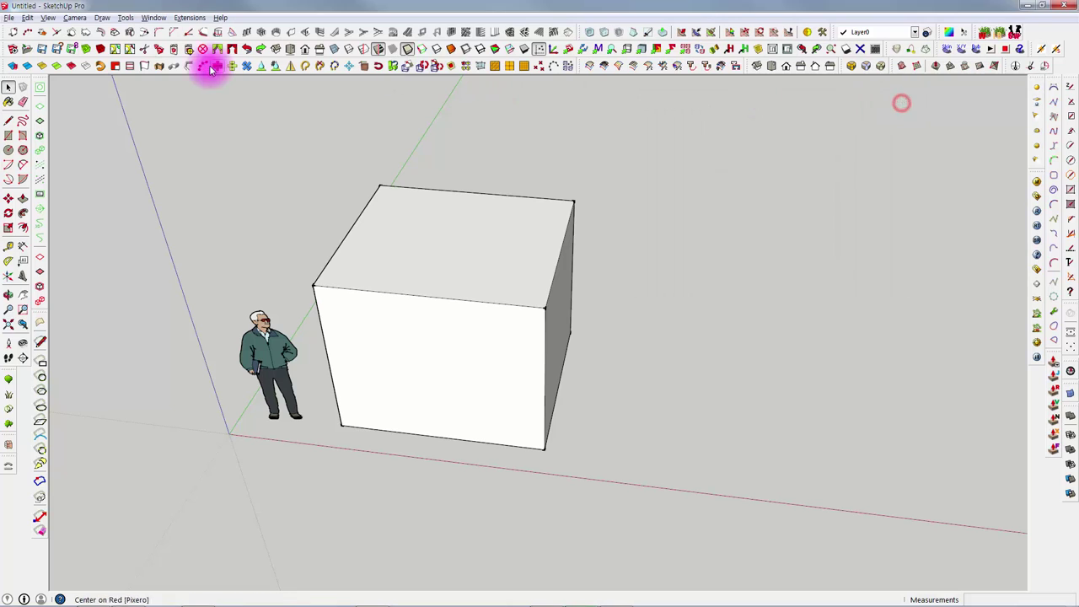
click(152, 18)
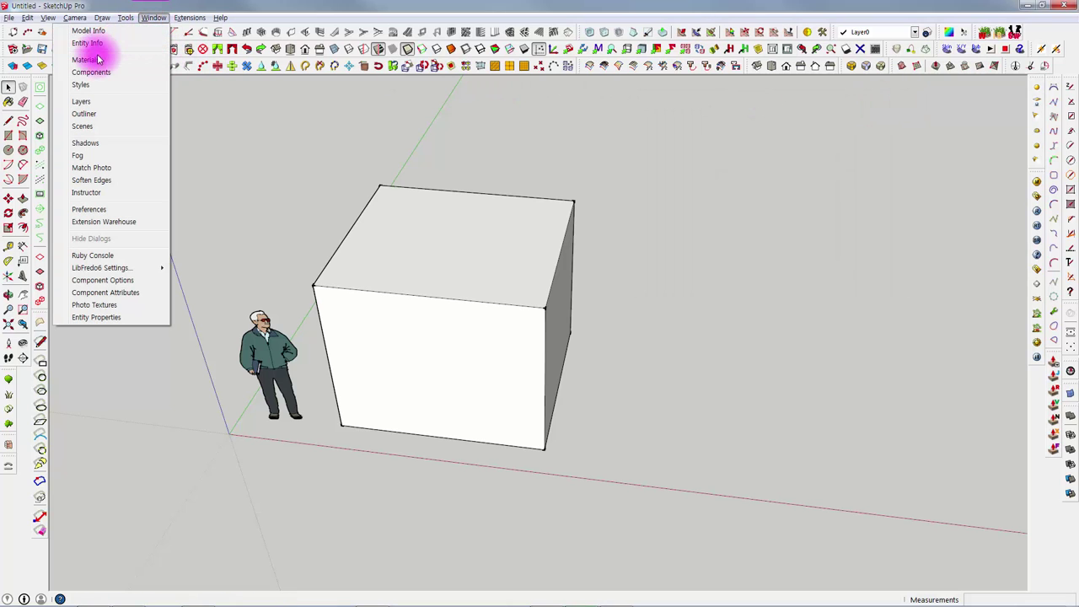
Open System Preferences, reposition it, and focus the Shortcuts filter field
click(94, 210)
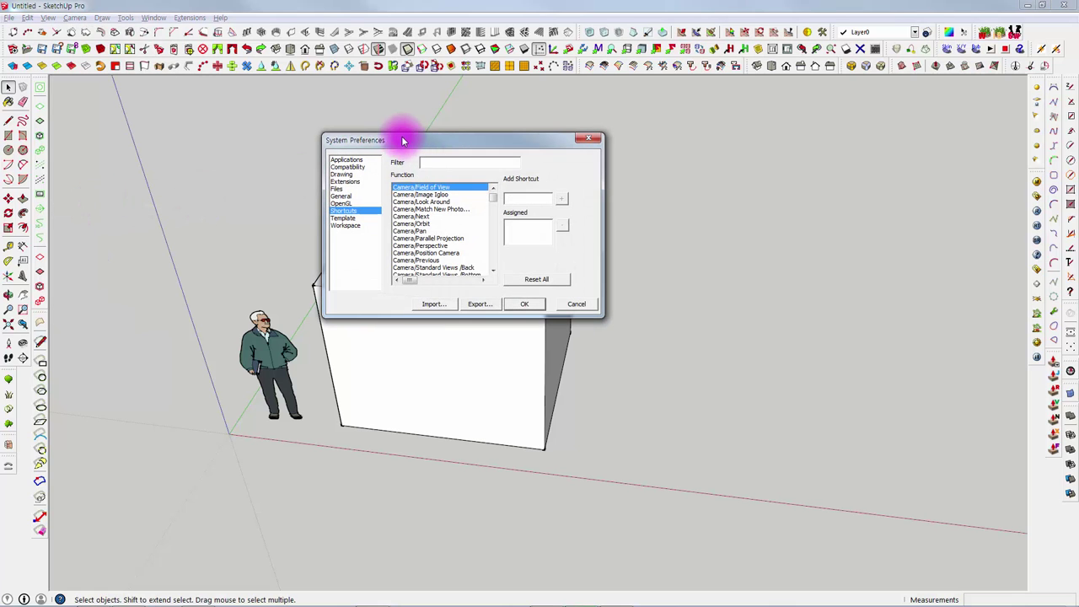
mouse_move(409, 138)
mouse_down()
mouse_move(546, 143)
mouse_move(730, 105)
mouse_up()
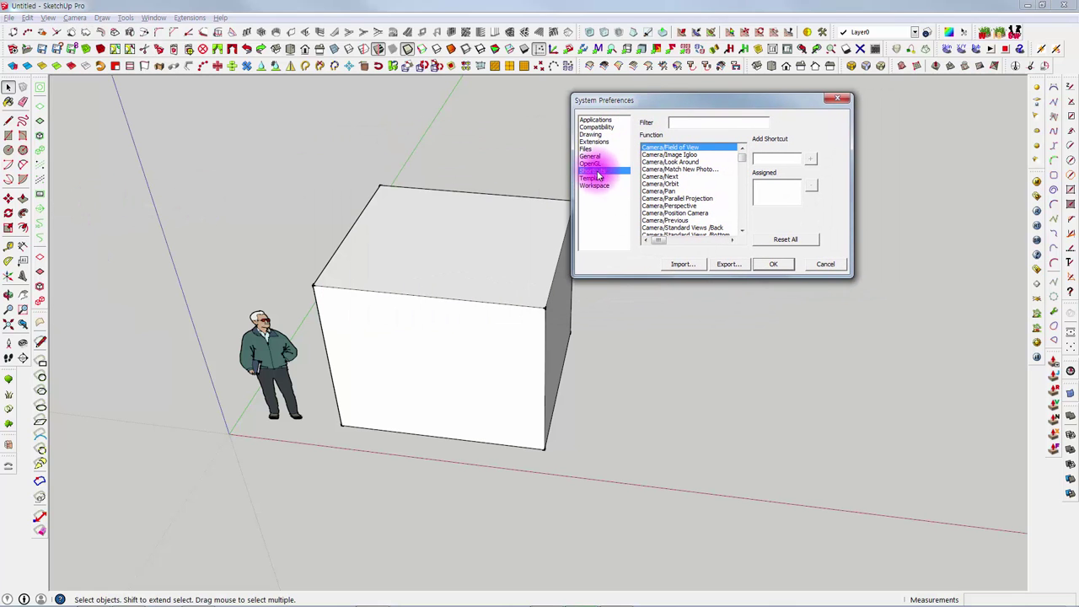
click(696, 124)
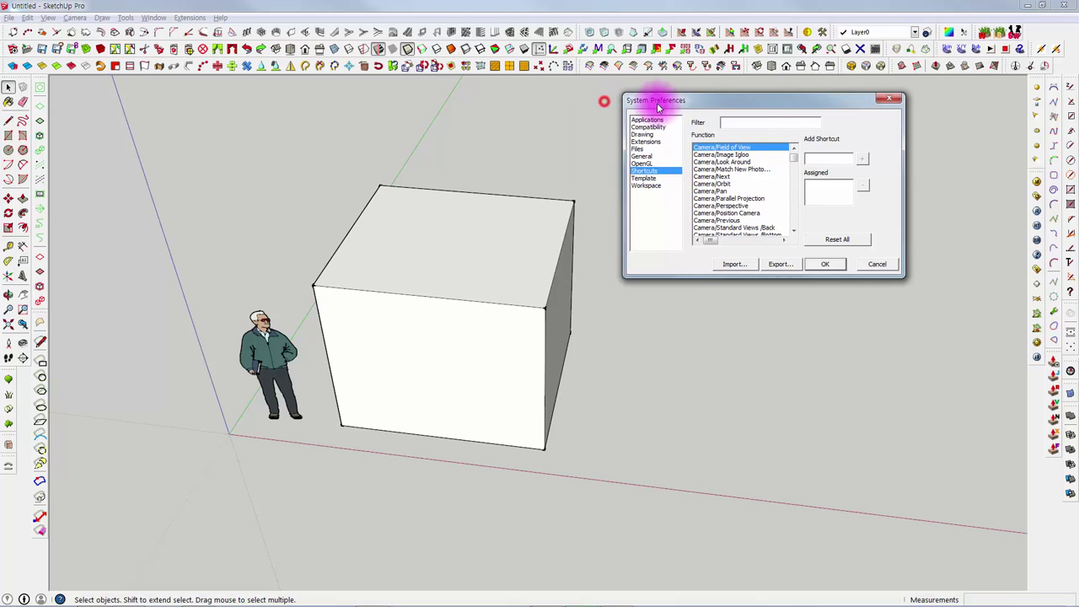
drag(601, 97, 654, 101)
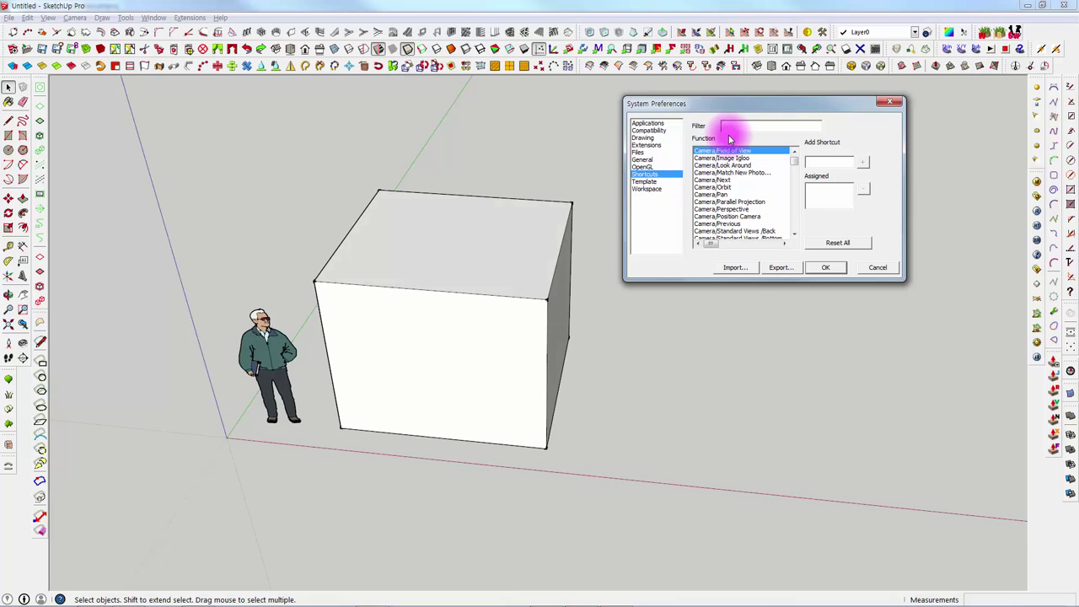
drag(747, 102, 723, 127)
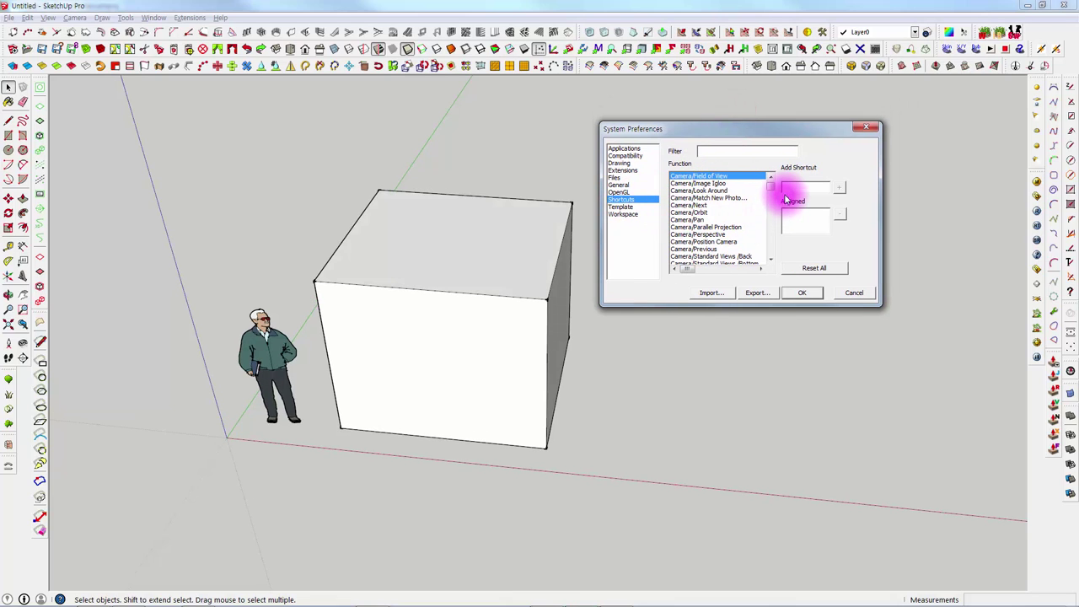
click(714, 151)
text(m)
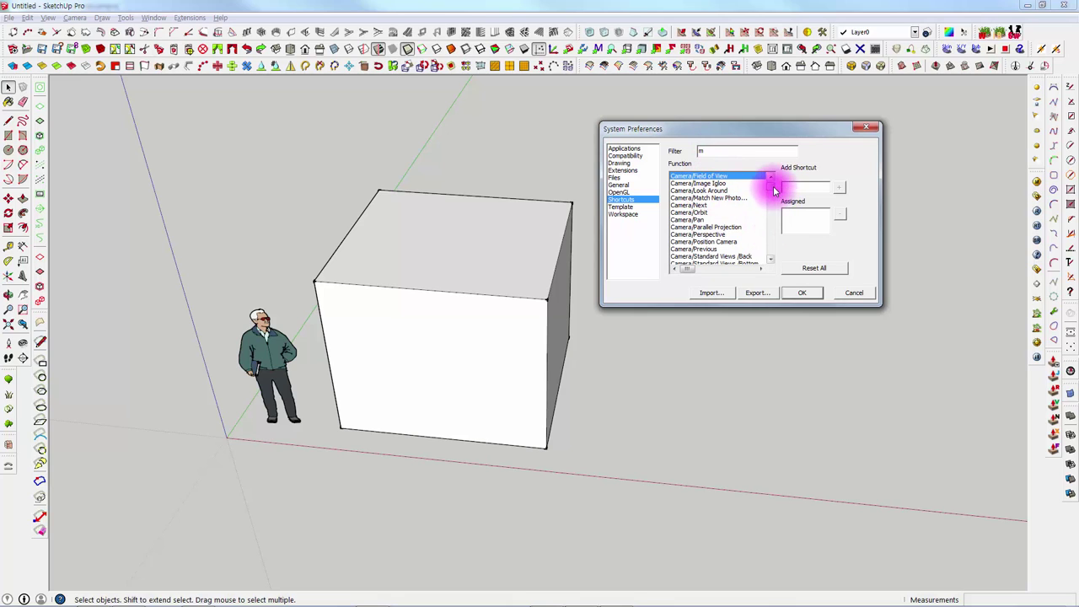
drag(774, 191, 679, 147)
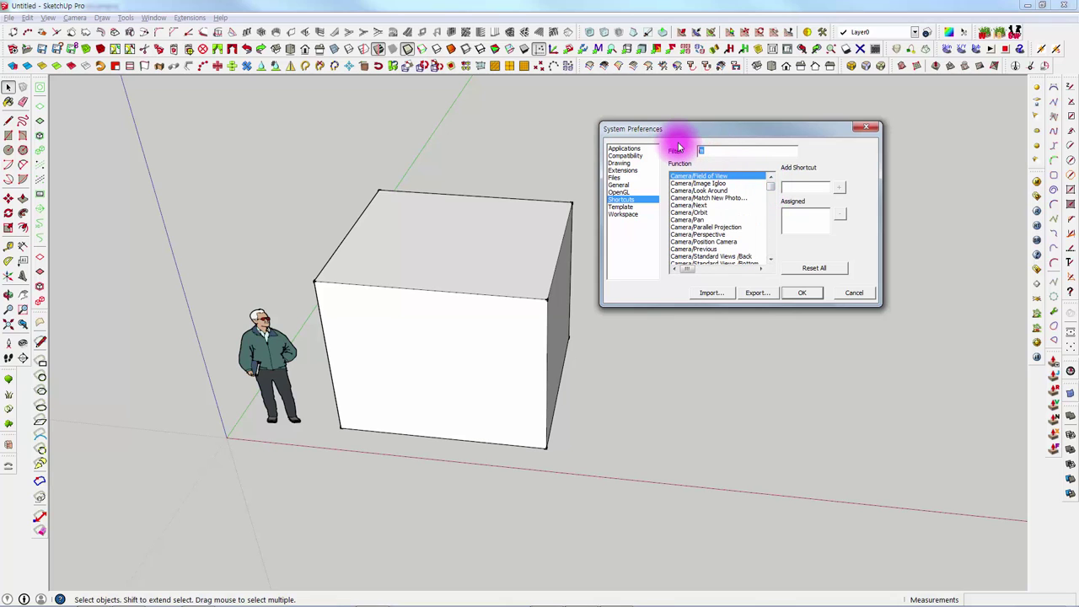
Filter shortcuts by 'make' and add Ctrl+G to Edit/Make Group
text(g)
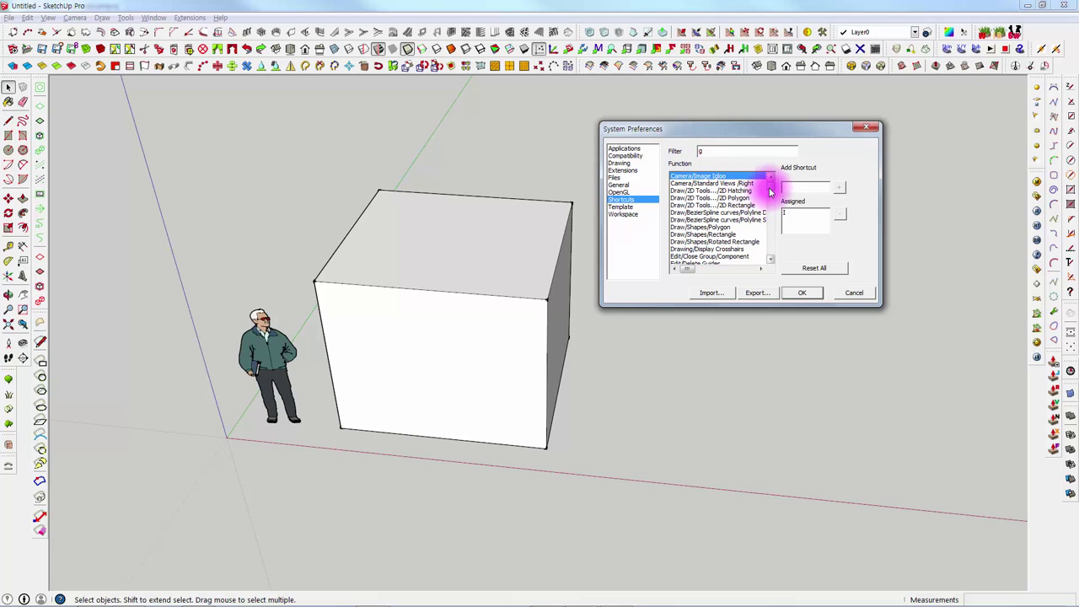
double_click(700, 151)
text(m)
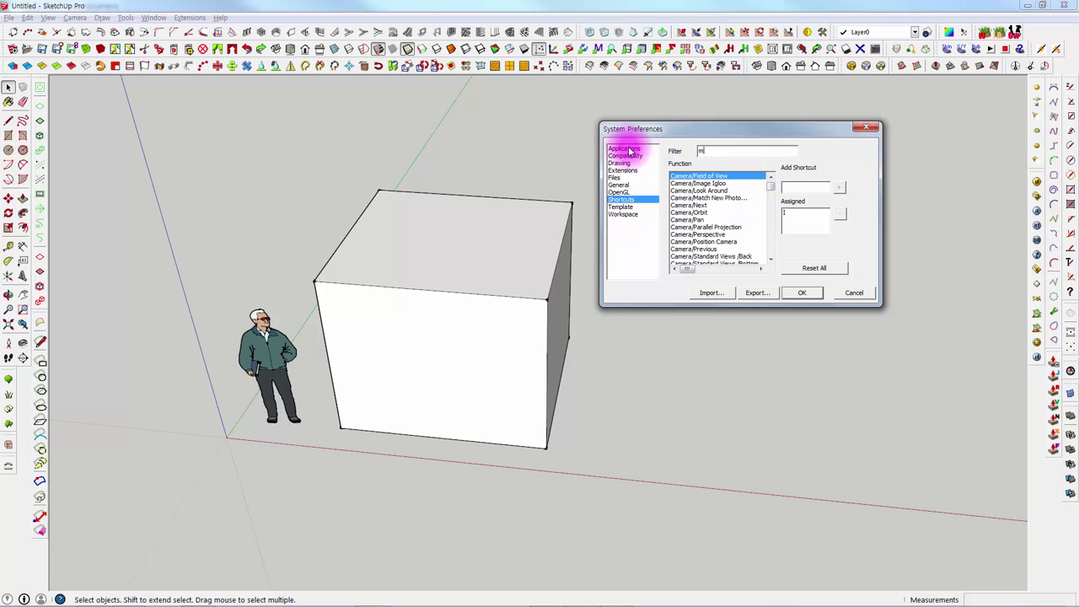
text(ak)
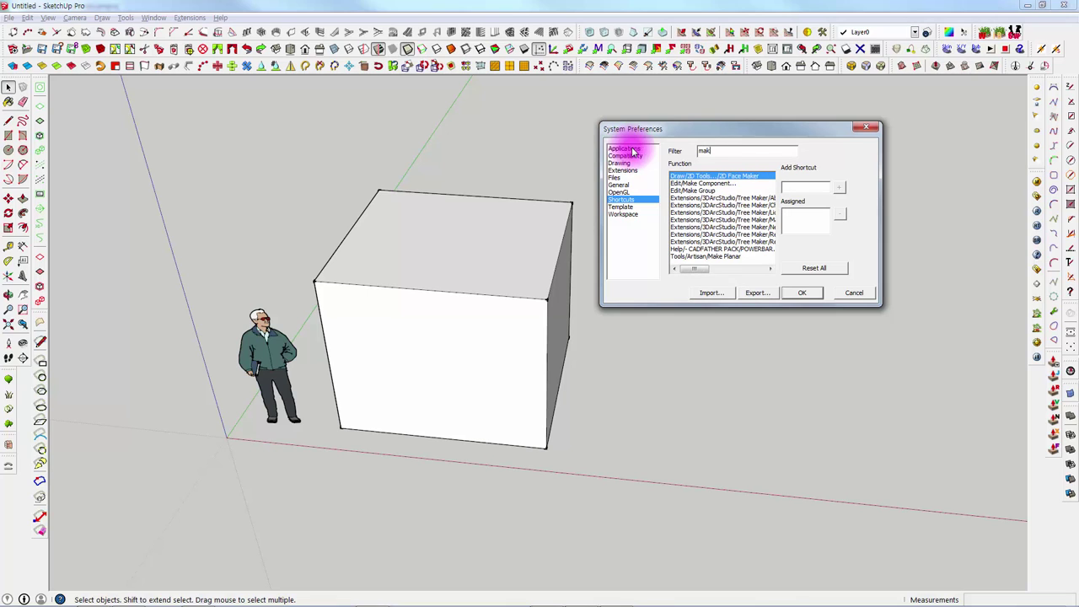
double_click(706, 152)
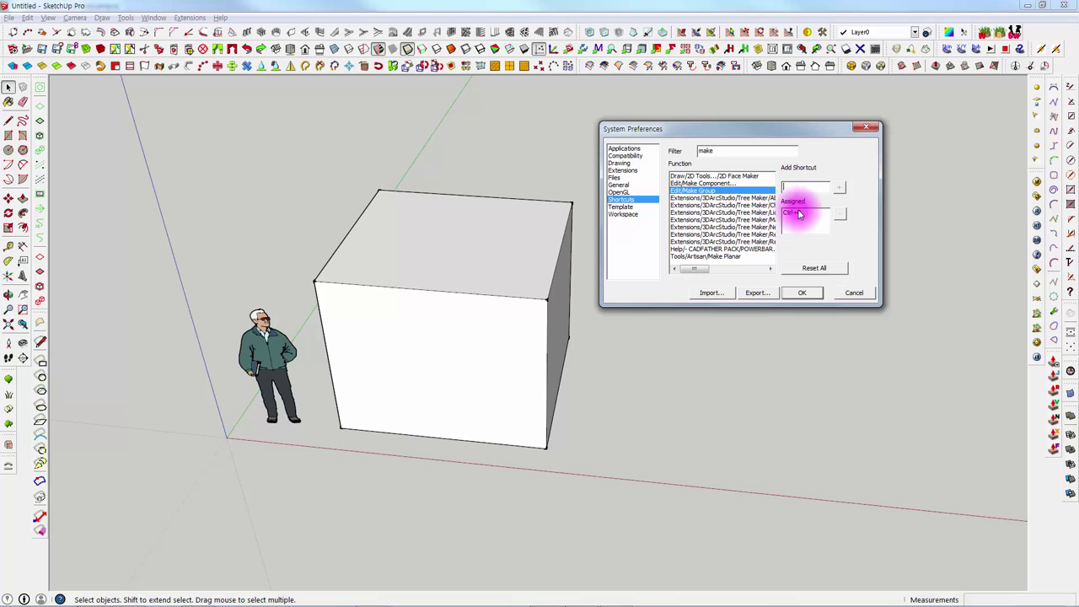
click(840, 189)
drag(689, 164, 378, 148)
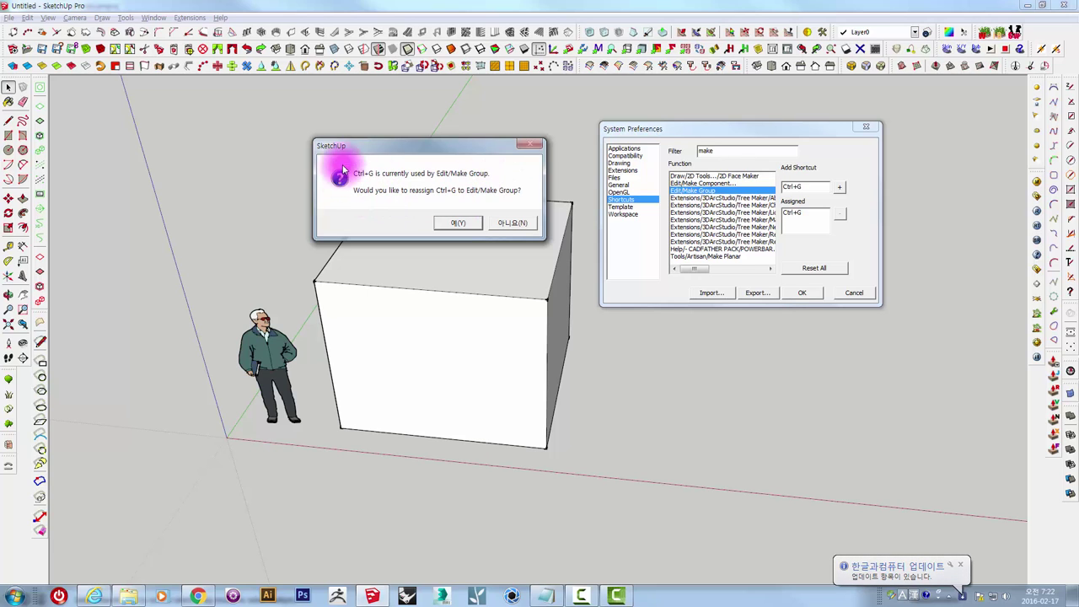
Confirm reassigning Ctrl+G to Edit/Make Group and filter functions by 'expl'
click(468, 223)
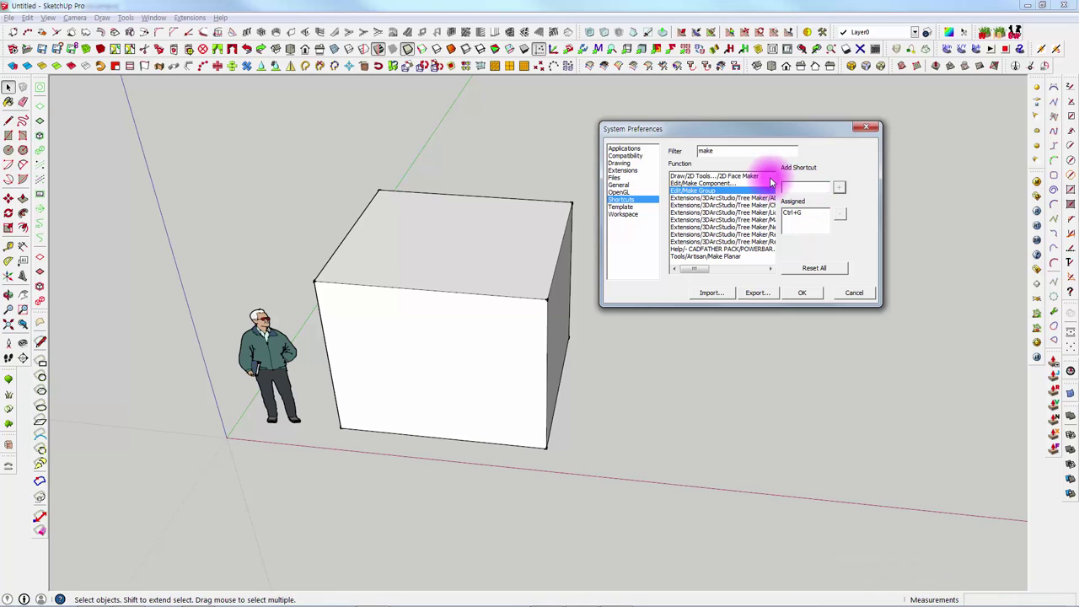
double_click(726, 152)
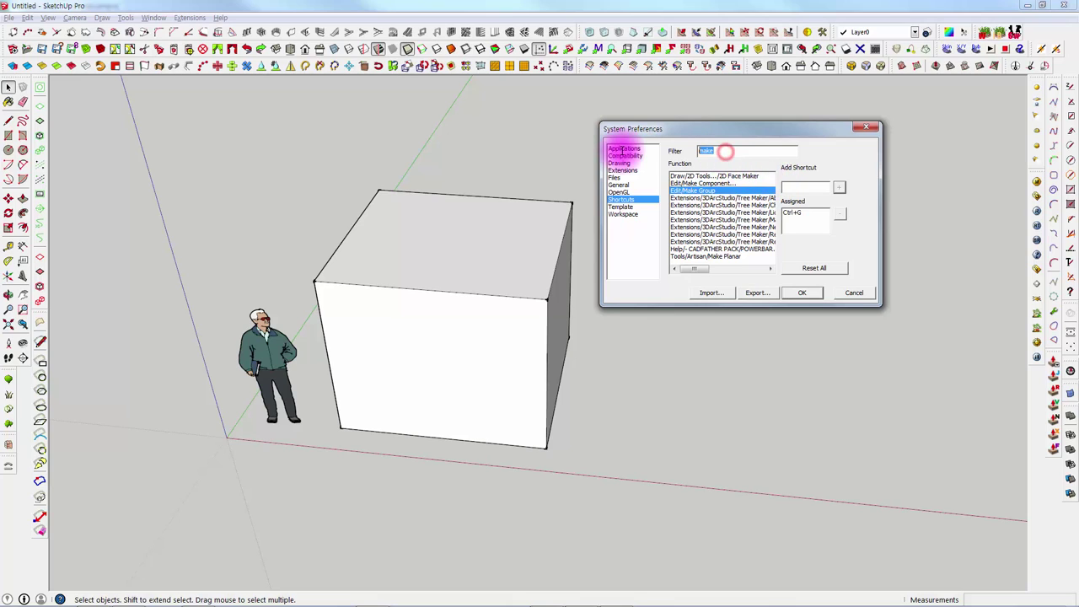
double_click(718, 149)
text(ex)
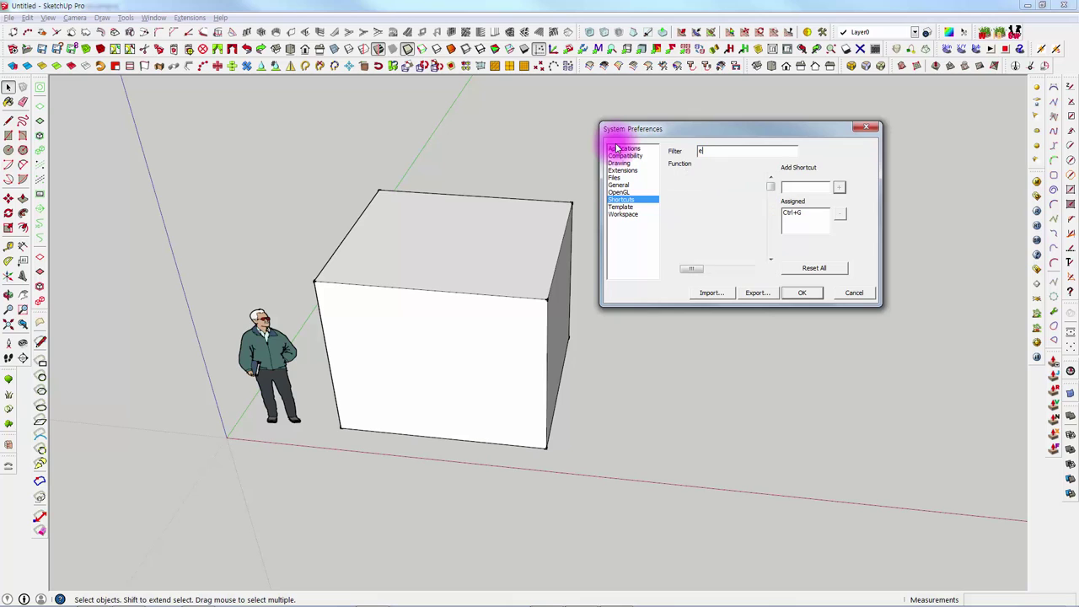
text(plode)
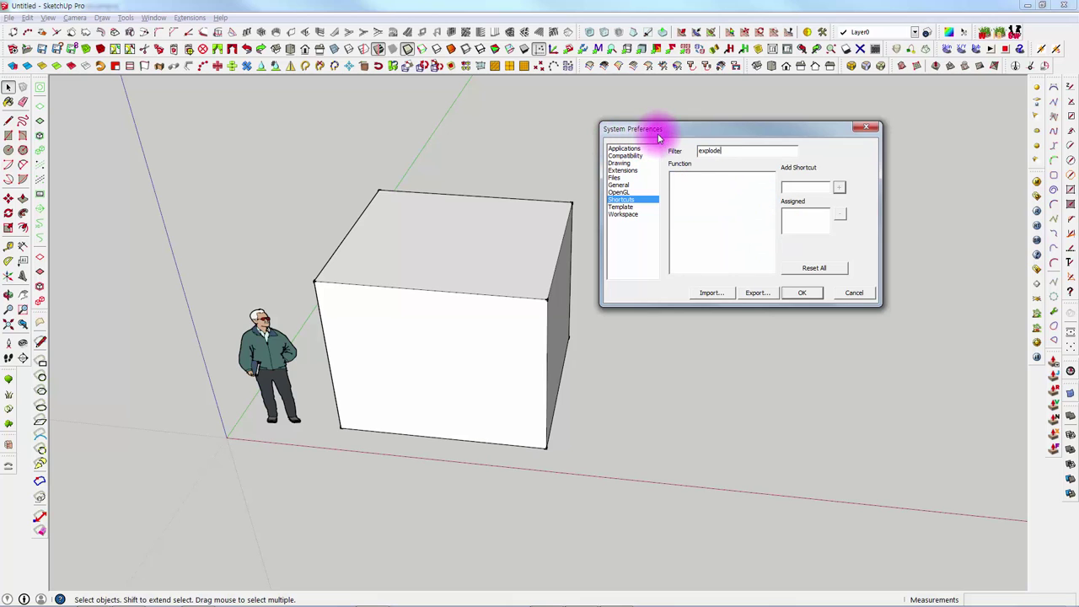
Change the filter to 'ex' and scroll through the matching functions
double_click(709, 150)
double_click(733, 150)
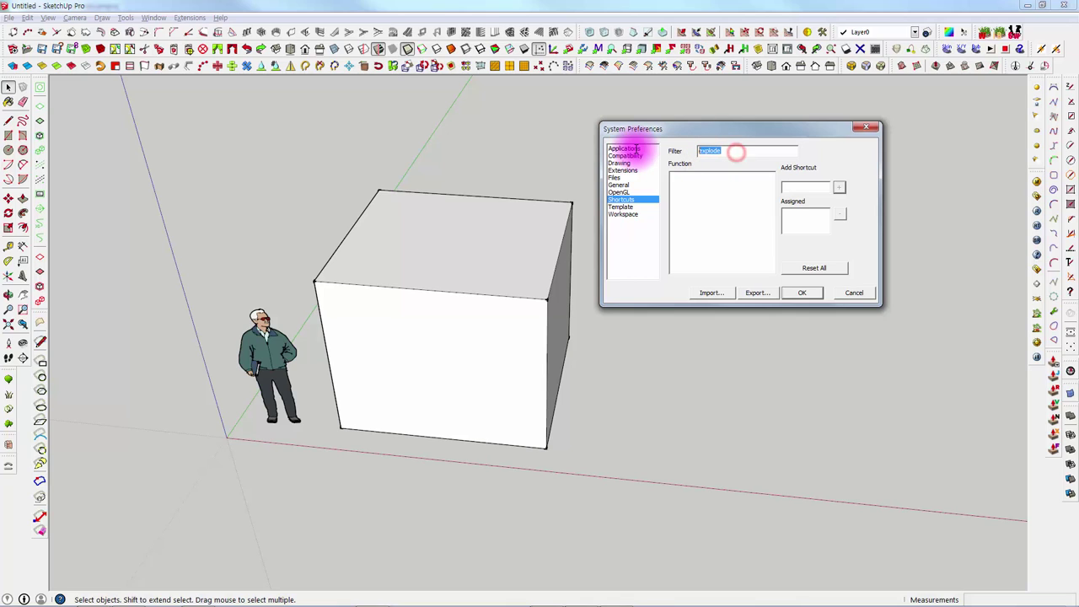
key(BackSpace)
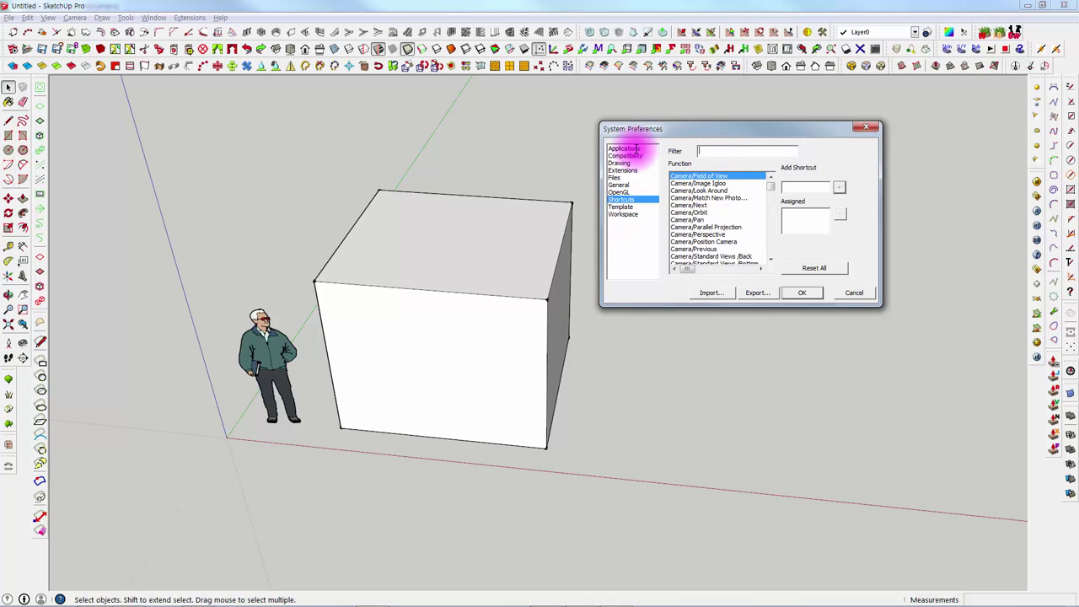
text(ex)
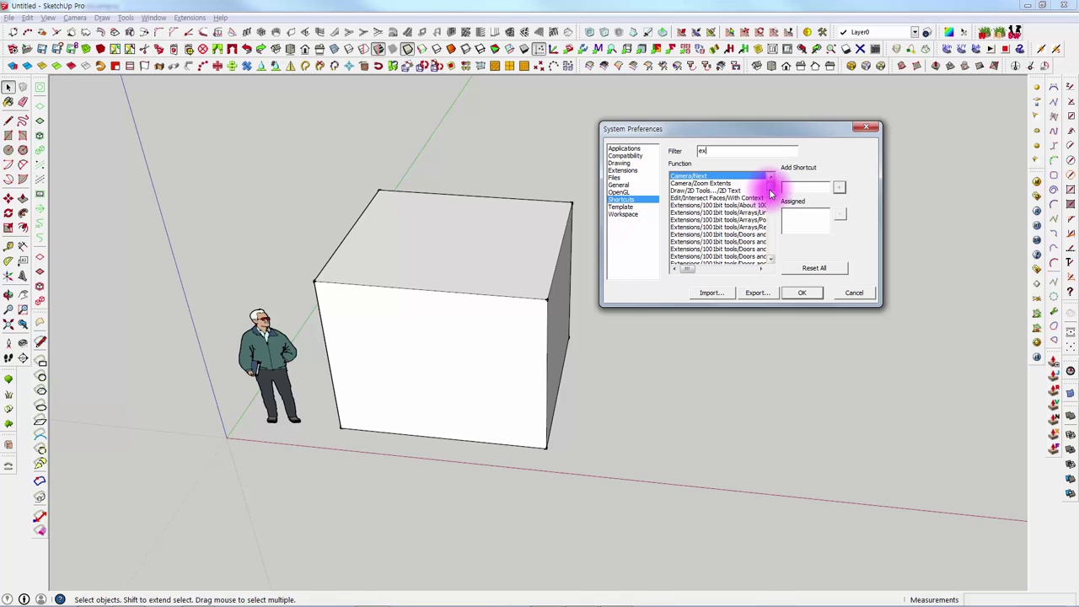
drag(771, 183, 773, 213)
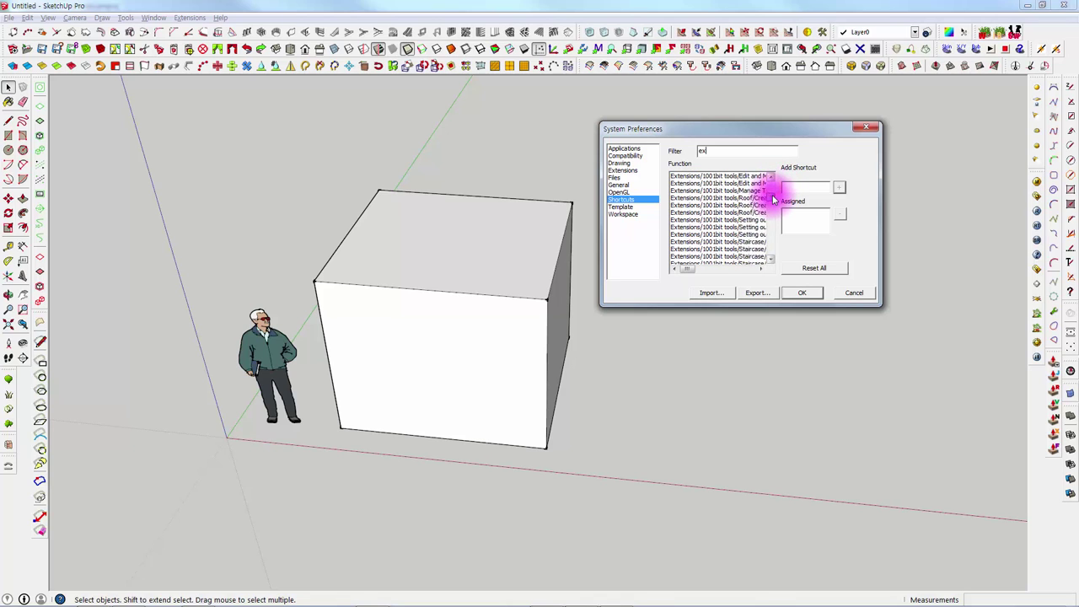
scroll(772, 213, up, 1)
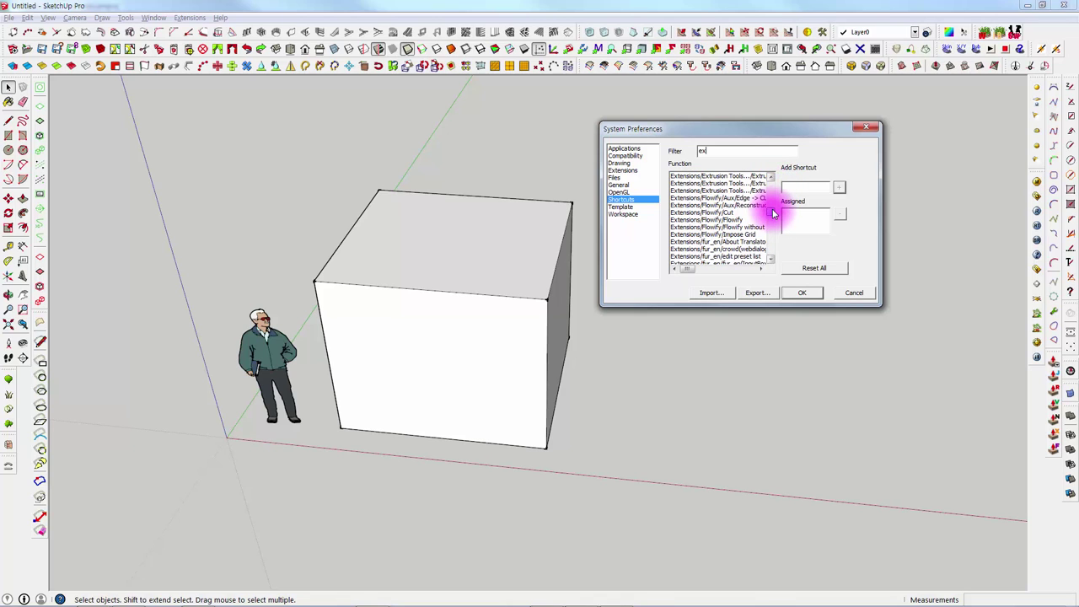
drag(773, 213, 778, 251)
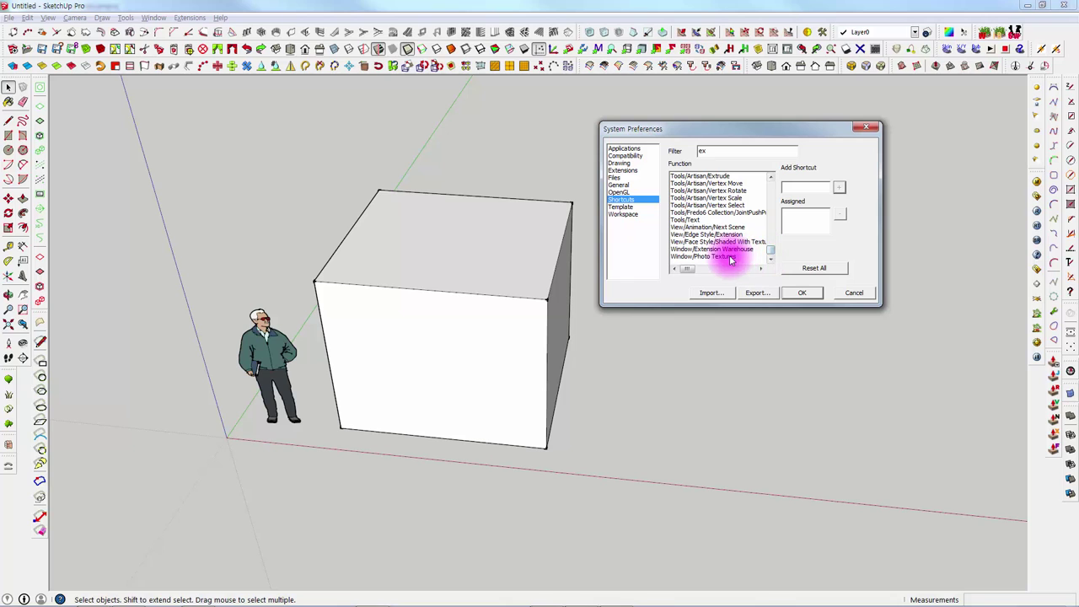
drag(774, 252, 781, 182)
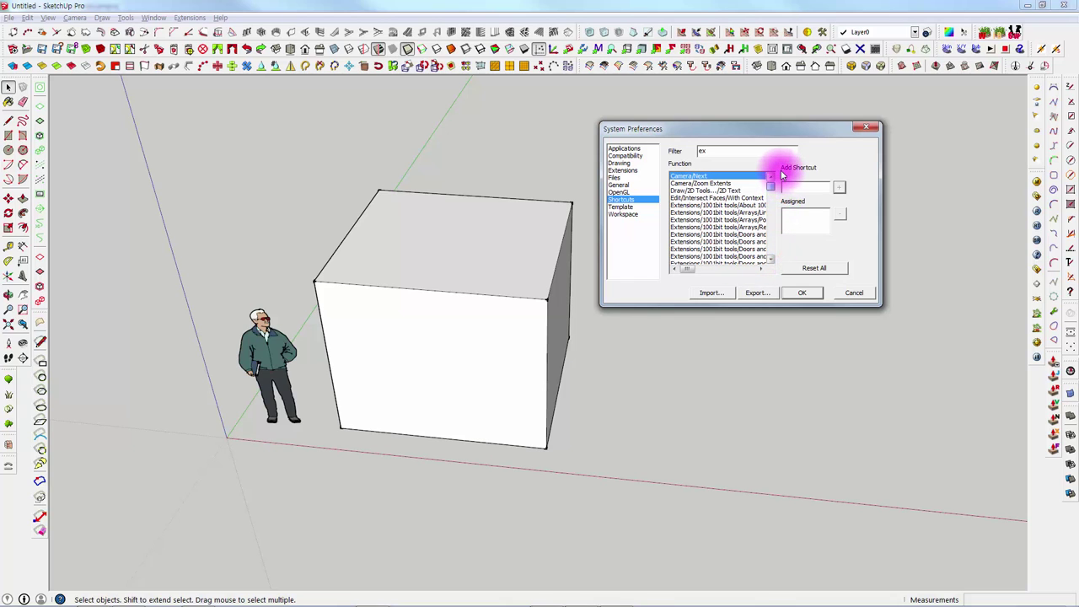
Close System Preferences and make the whole box a group again
click(853, 293)
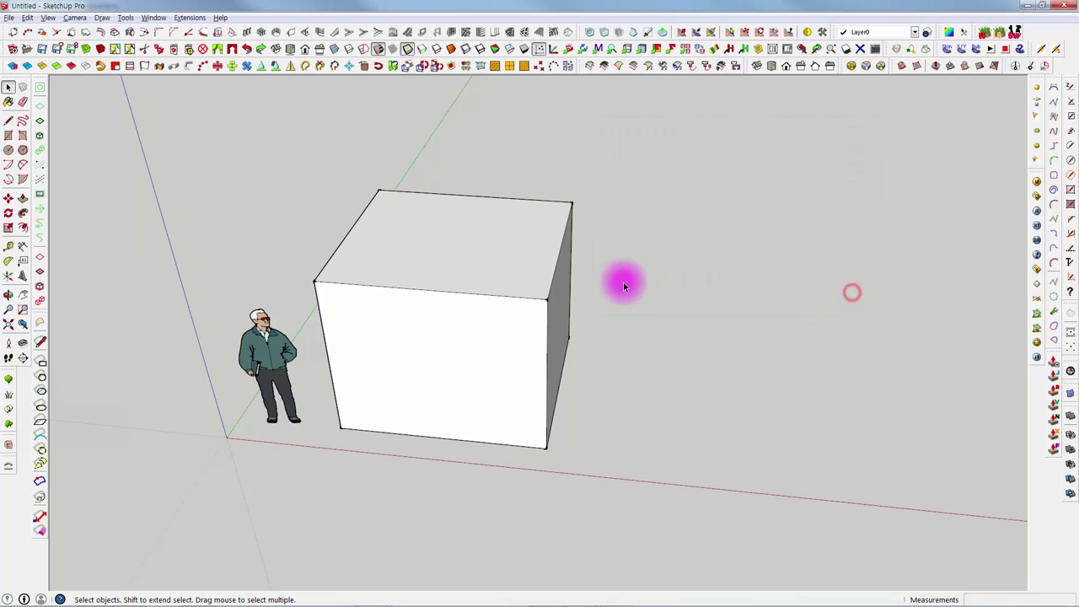
middle_drag(624, 286, 512, 289)
triple_click(420, 227)
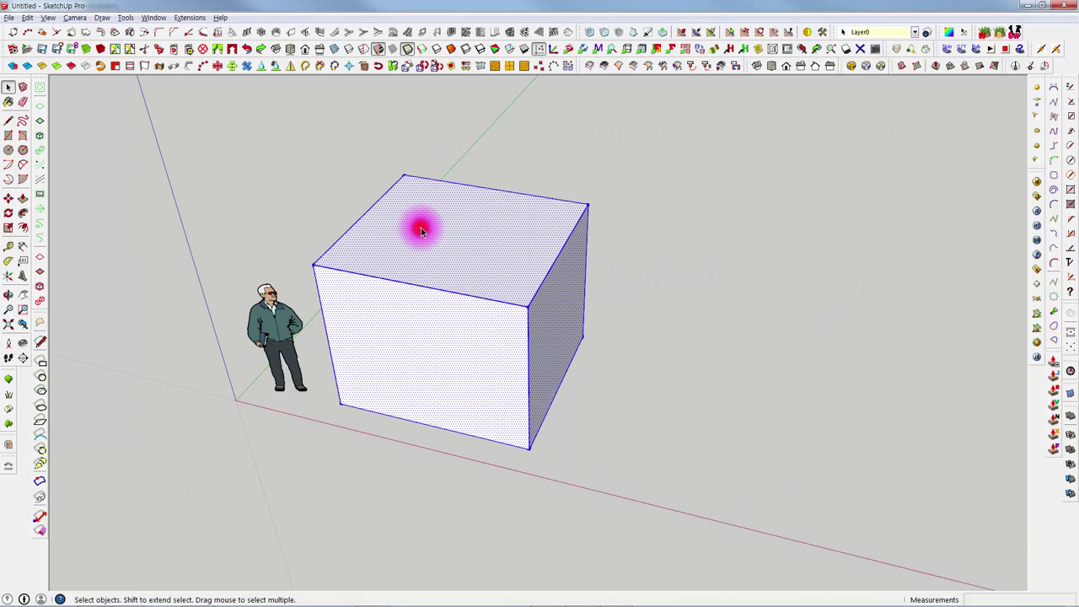
right_click(421, 229)
click(467, 318)
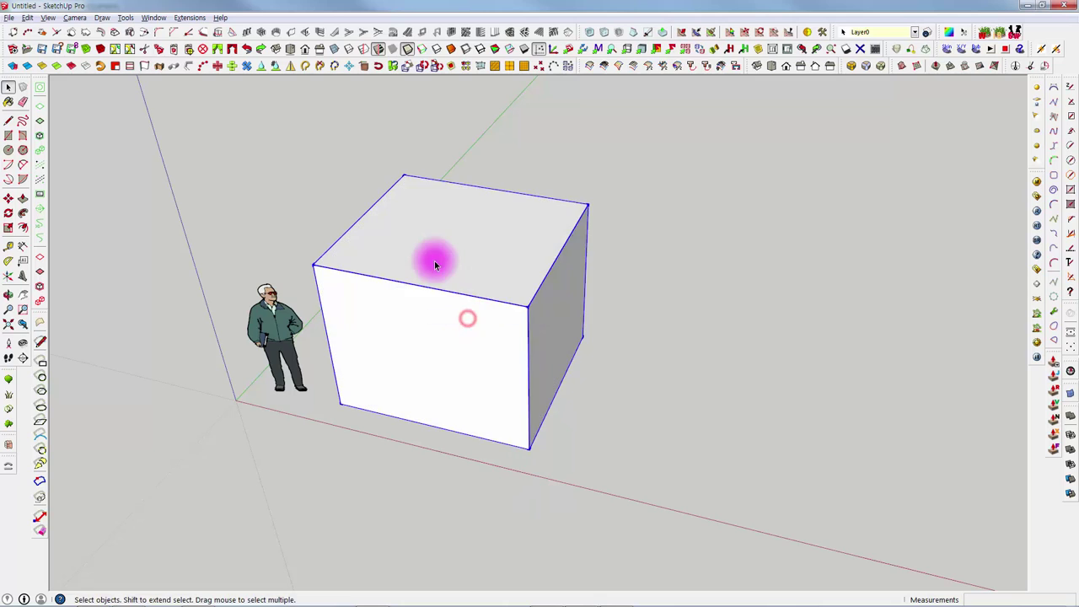
Explode the grouped box back into loose geometry
scroll(434, 265, down, 1)
scroll(529, 255, down, 2)
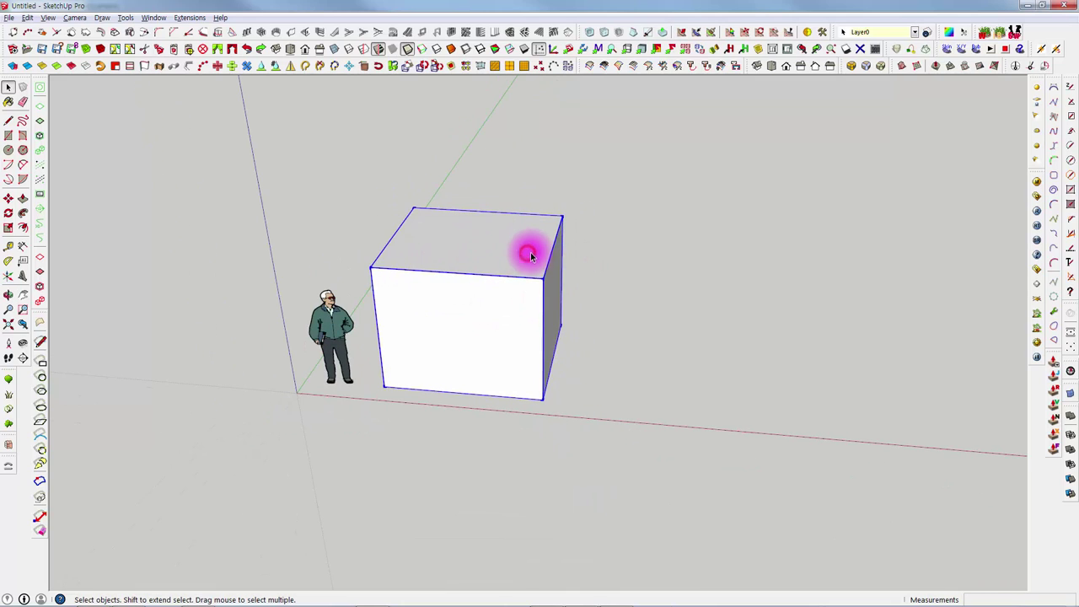
mouse_move(529, 255)
middle_down()
mouse_move(475, 308)
mouse_move(451, 237)
middle_up()
right_click(450, 238)
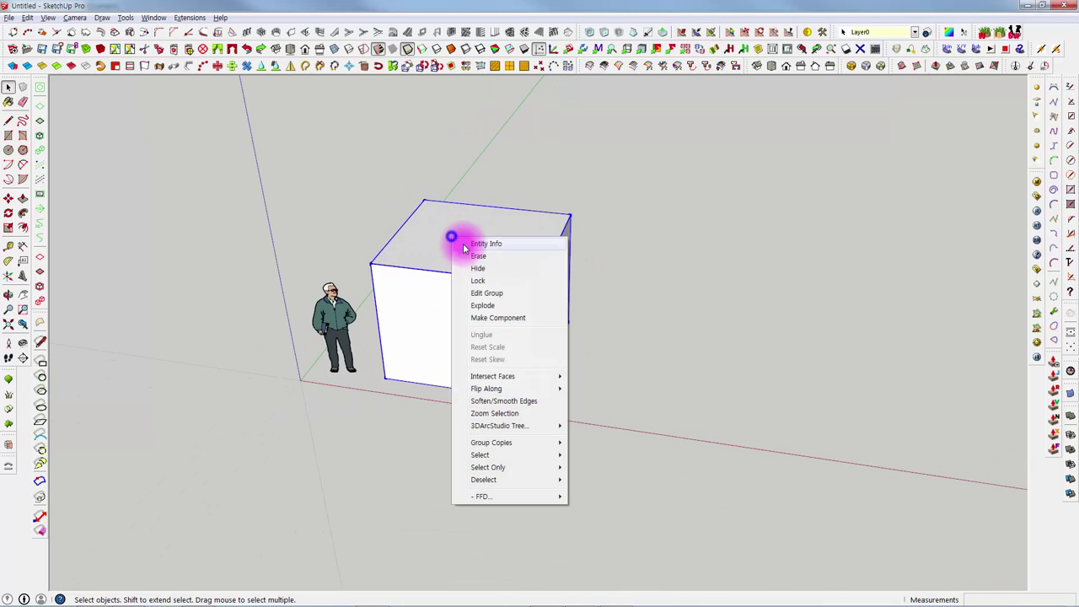
click(495, 308)
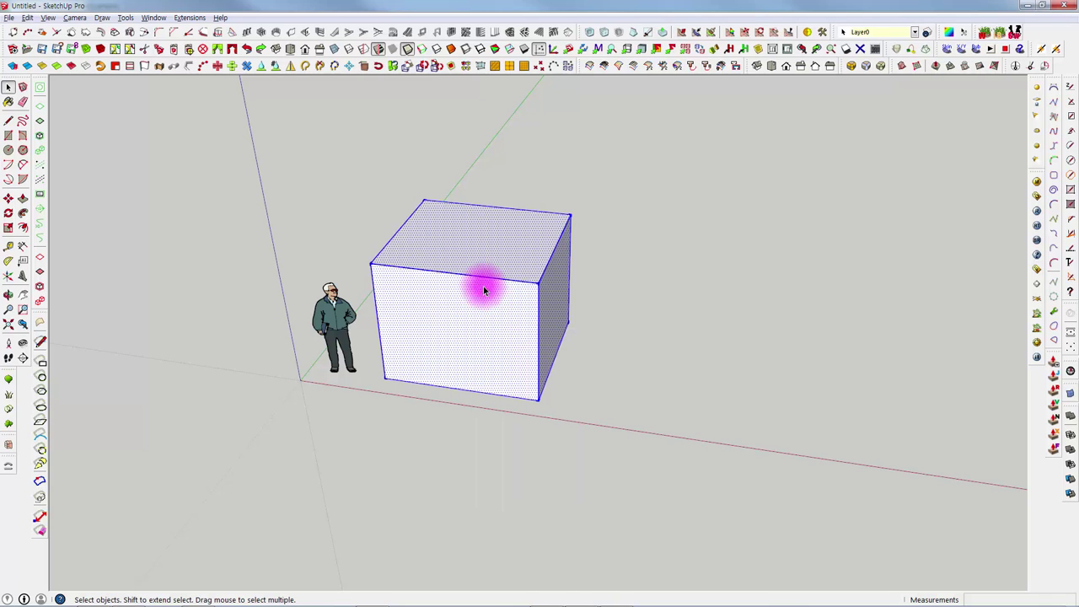
click(153, 17)
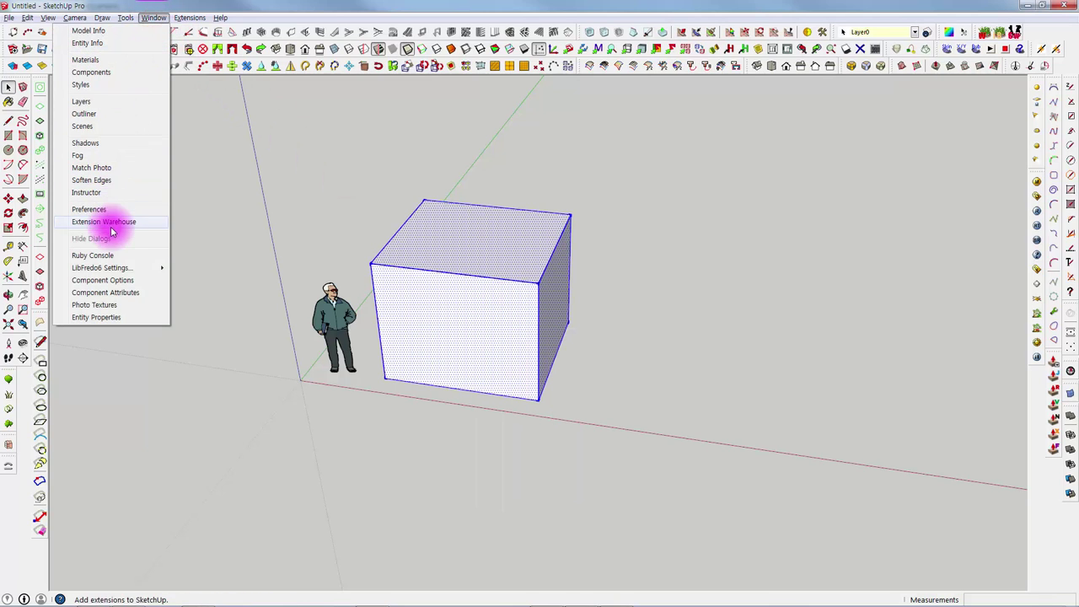
In Preferences > Shortcuts, filter by 'ex' and select Edit/Item/Explode showing Ctrl+Shift+G
click(88, 209)
click(620, 199)
click(705, 154)
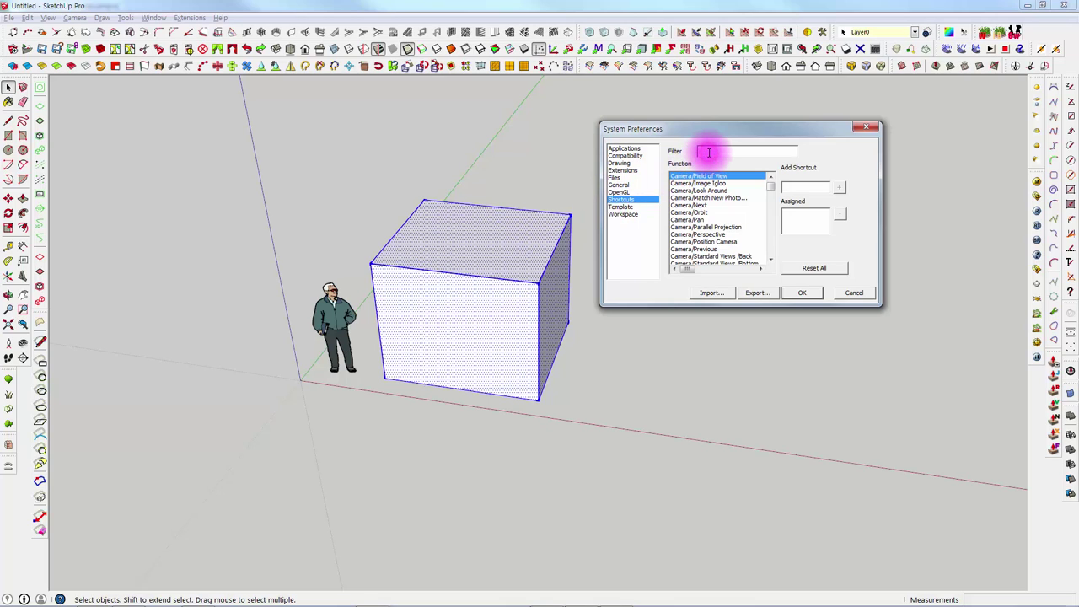
text(ex)
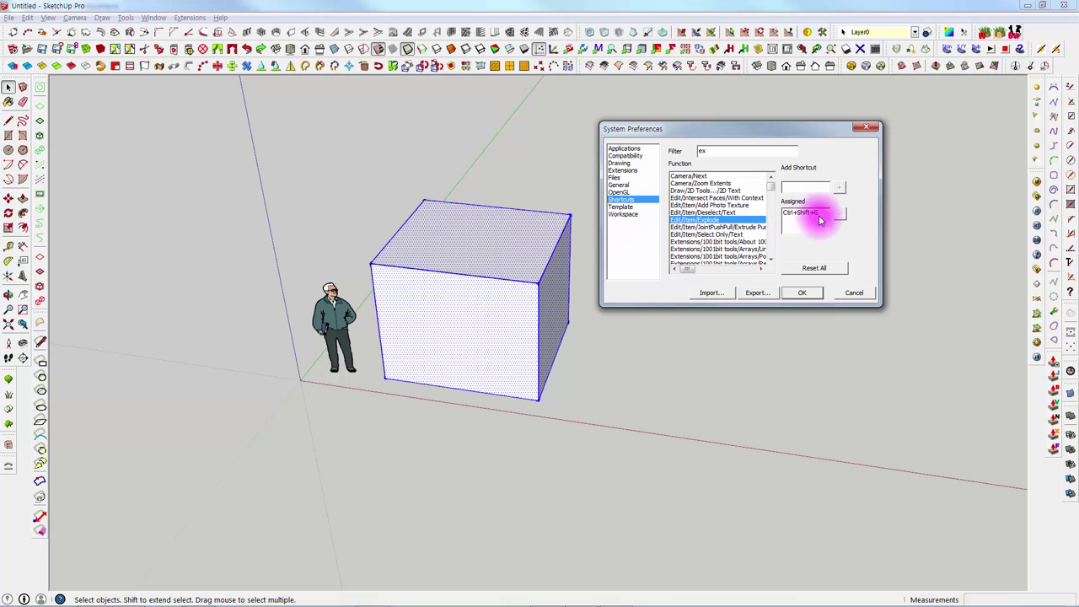
click(800, 187)
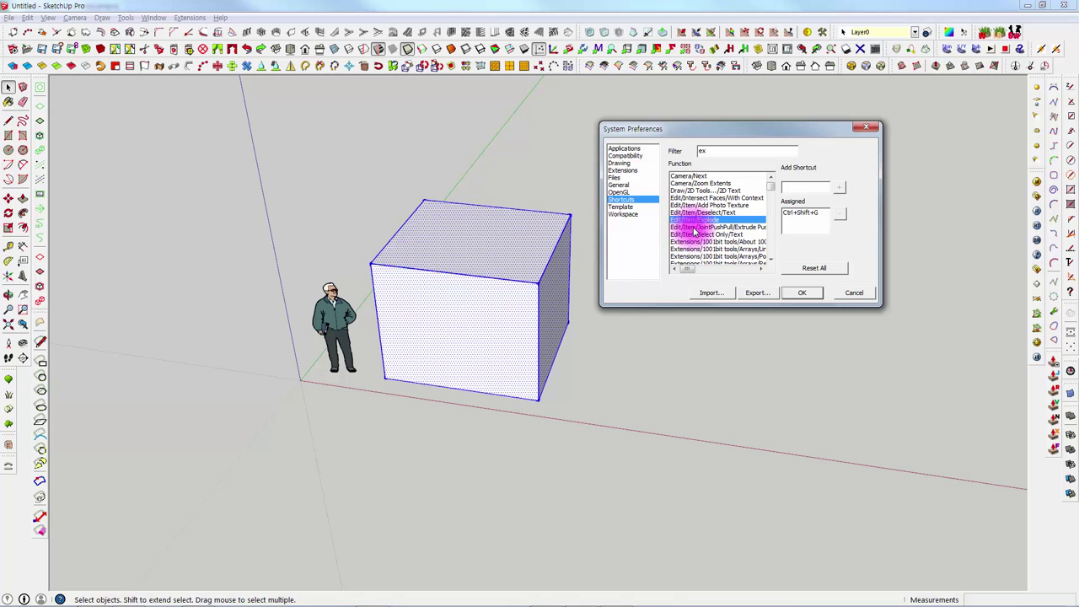
drag(621, 131, 638, 120)
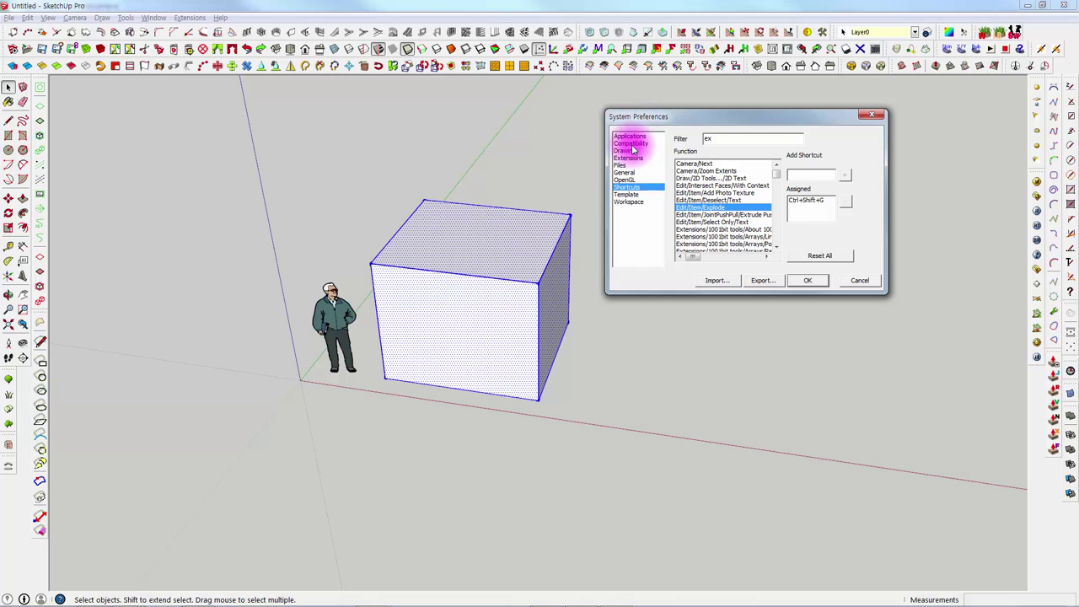
click(706, 206)
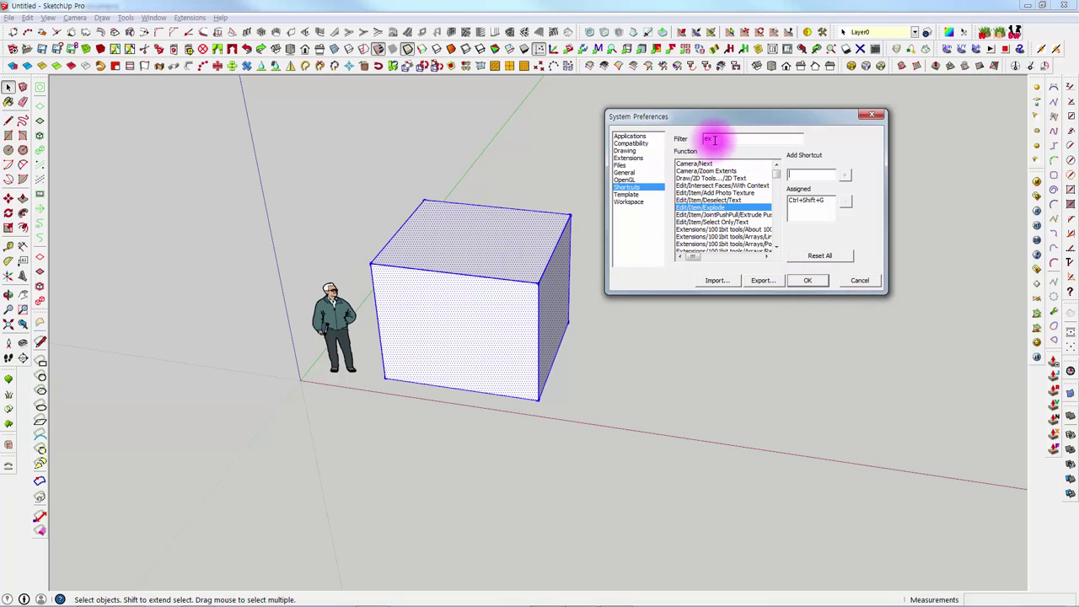
Filter by 'reve' to confirm Reverse Faces has Shift+R, then close with OK
drag(713, 137, 669, 137)
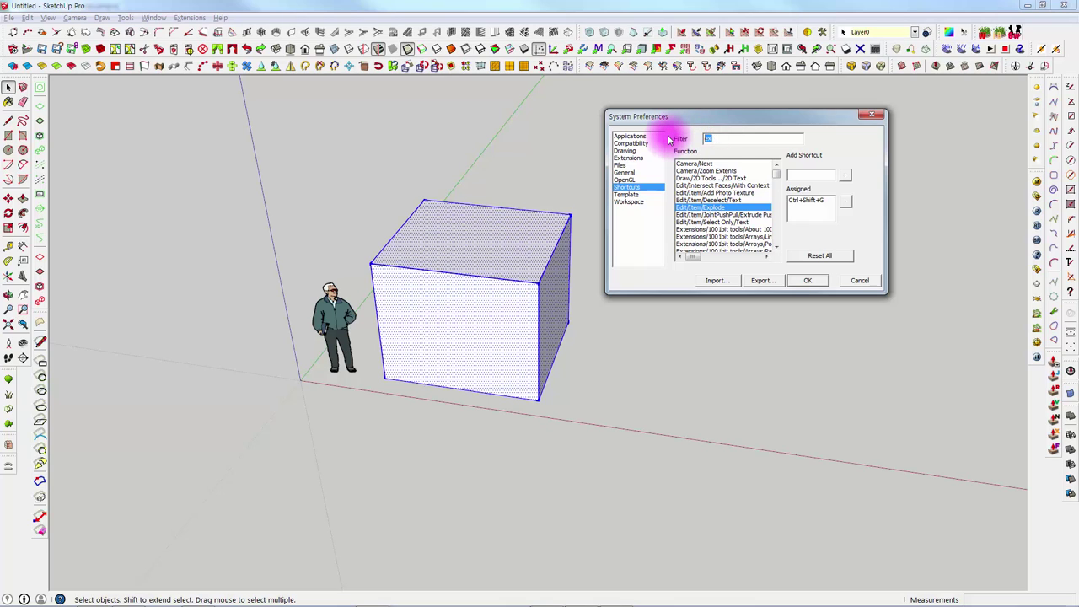
text(re)
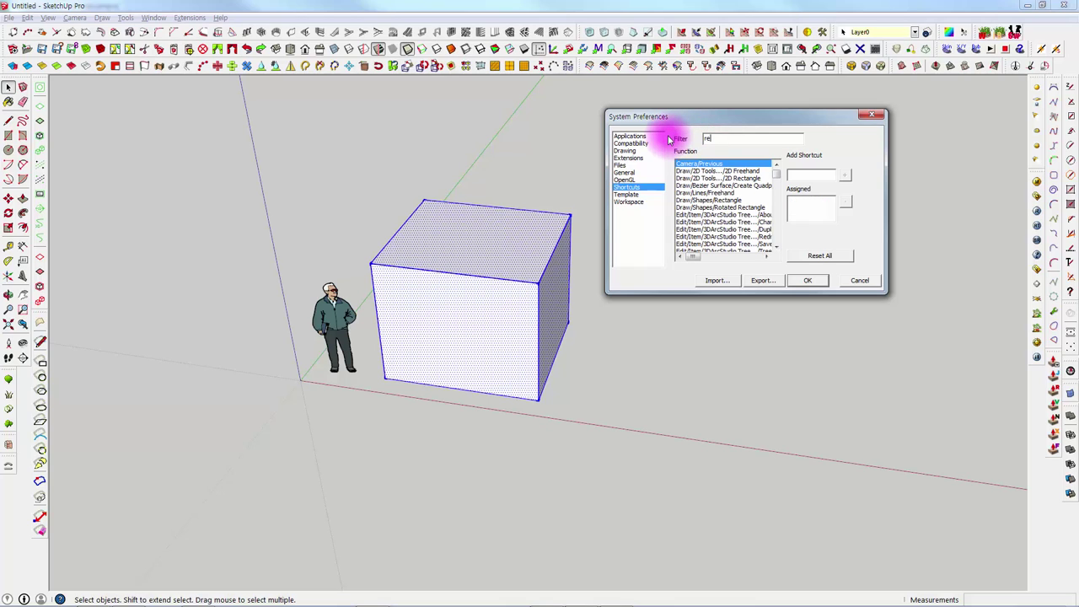
text(ve)
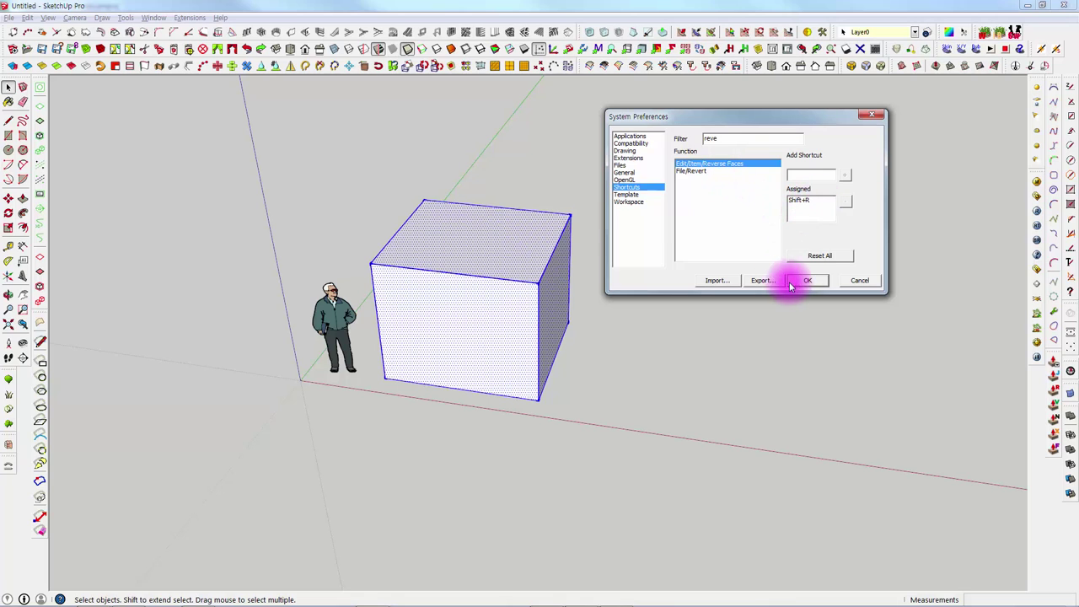
click(859, 279)
click(495, 246)
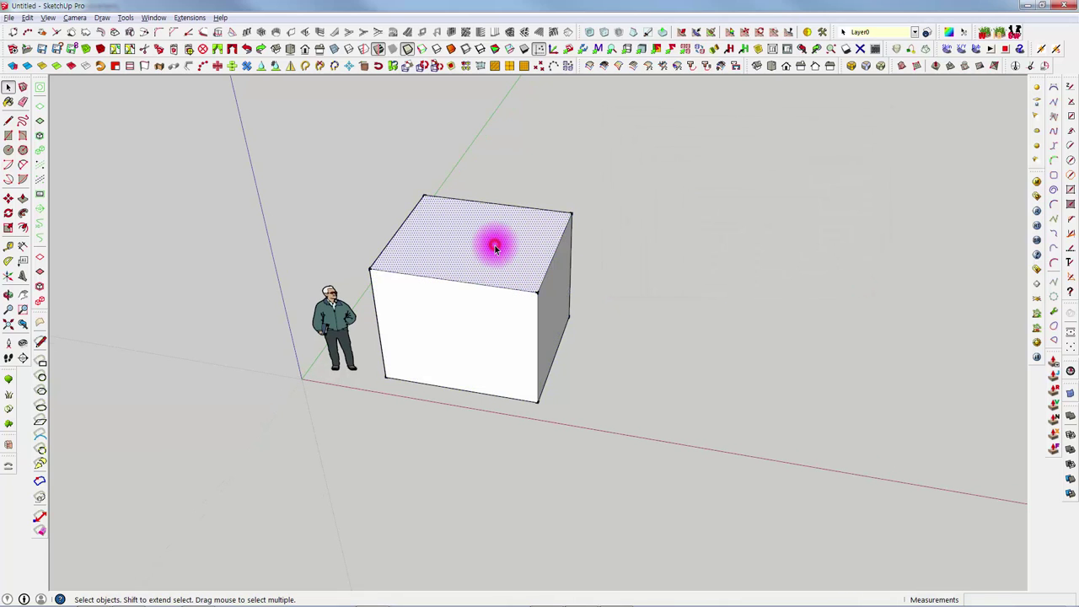
key(shift+r)
key(shift+r)
key(shift+r)
key(shift+r)
triple_click(472, 238)
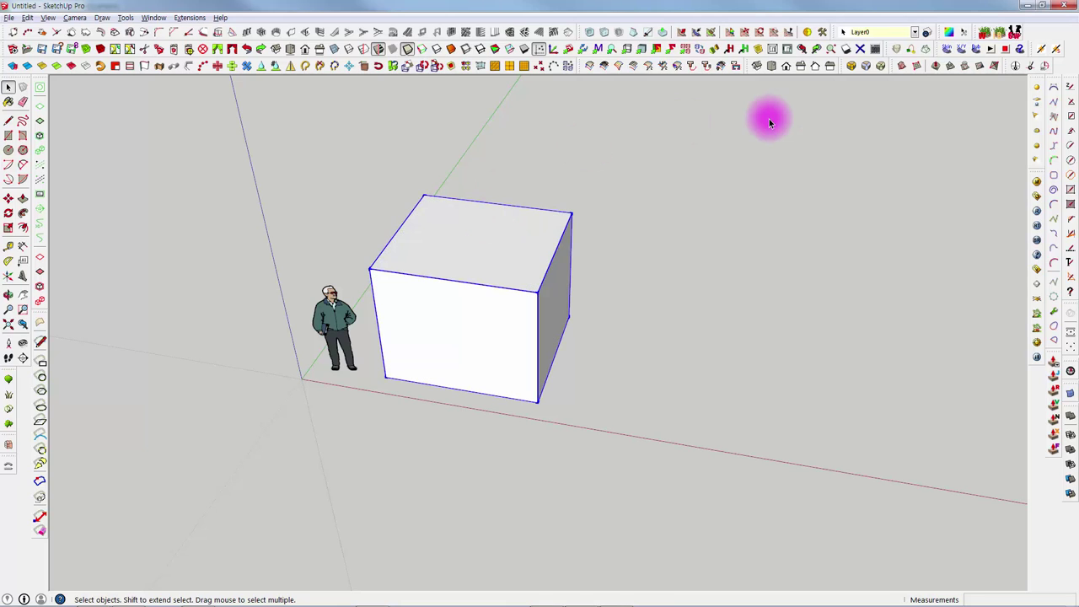
triple_click(519, 221)
scroll(477, 253, up, 2)
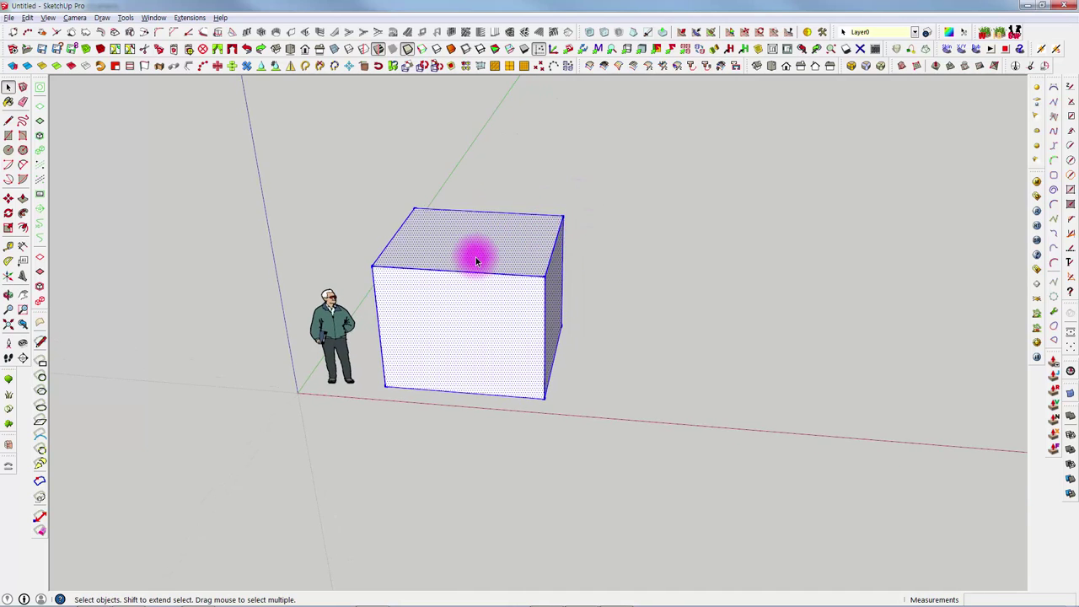
scroll(474, 261, up, 2)
mouse_move(474, 261)
middle_down()
mouse_move(614, 205)
mouse_move(515, 250)
mouse_move(578, 231)
mouse_move(656, 180)
mouse_move(746, 176)
mouse_move(438, 328)
mouse_move(243, 234)
mouse_move(309, 197)
mouse_move(489, 253)
mouse_move(497, 276)
middle_up()
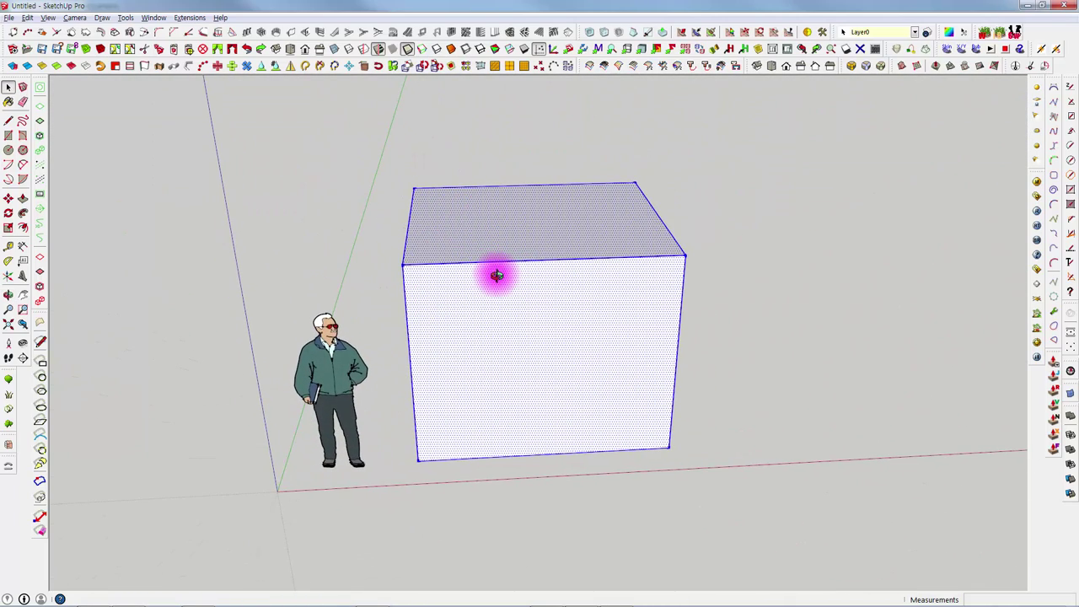
middle_drag(414, 231, 500, 221)
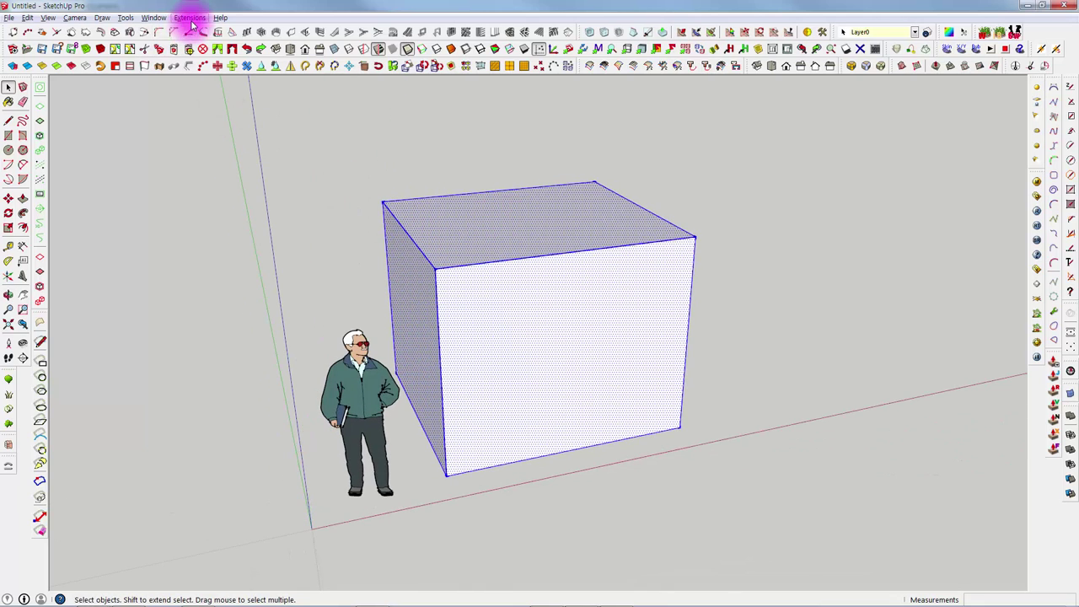
click(153, 18)
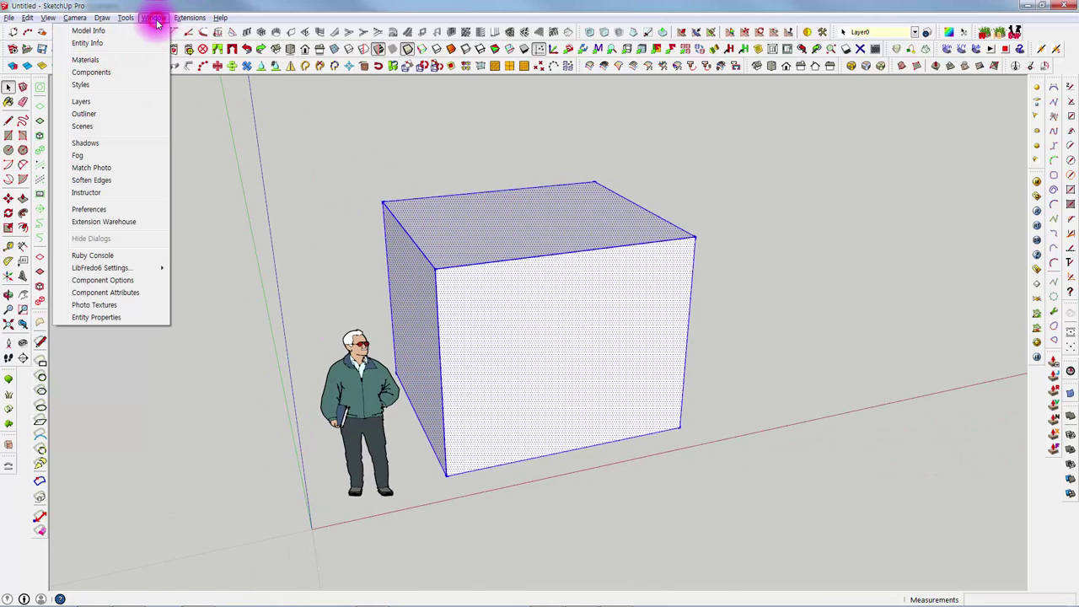
click(110, 210)
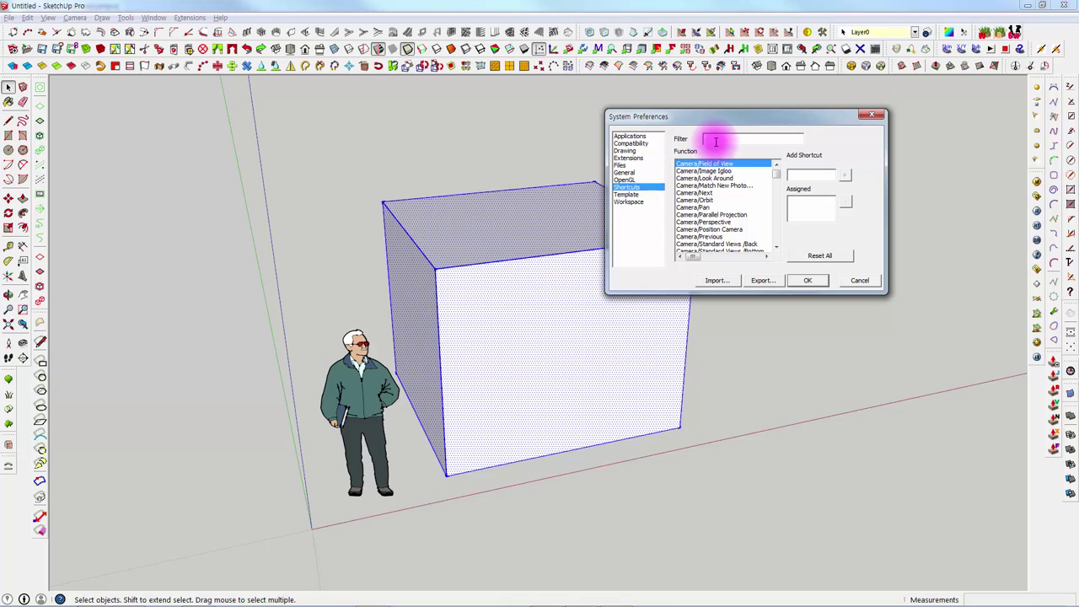
click(714, 141)
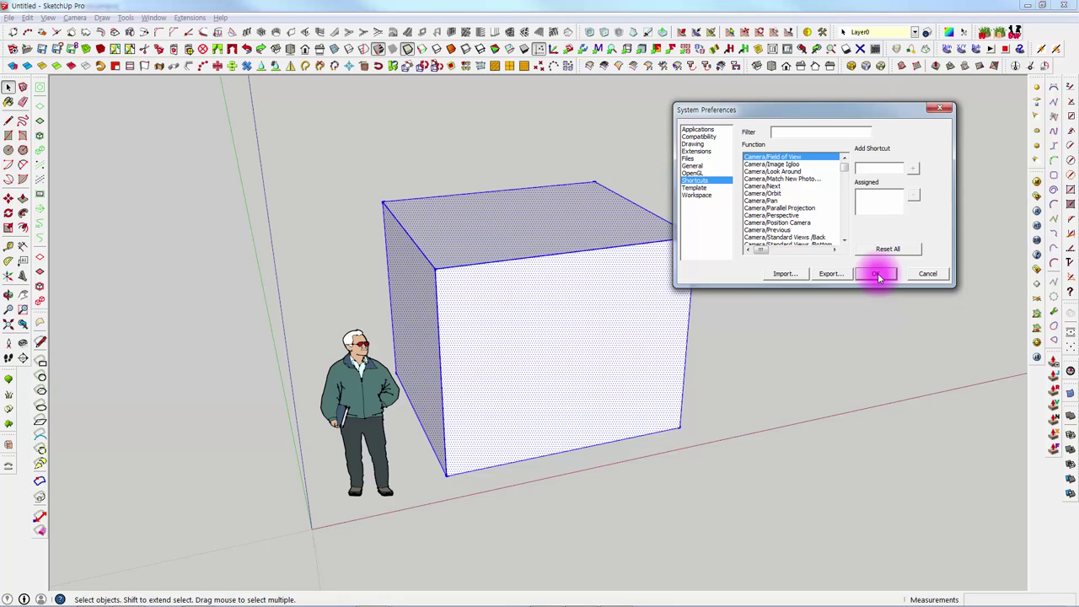
click(927, 273)
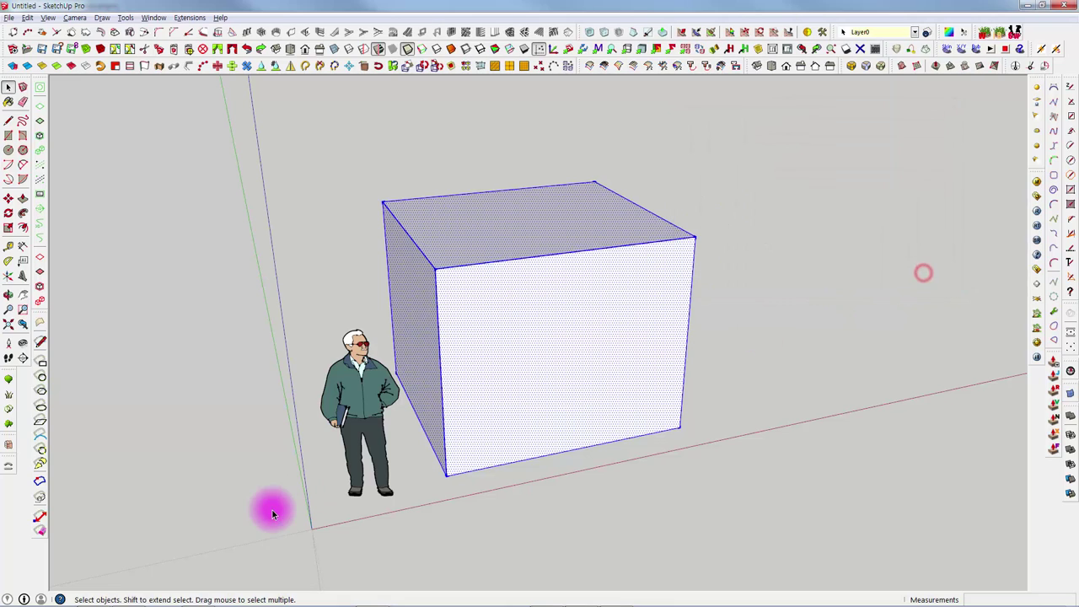